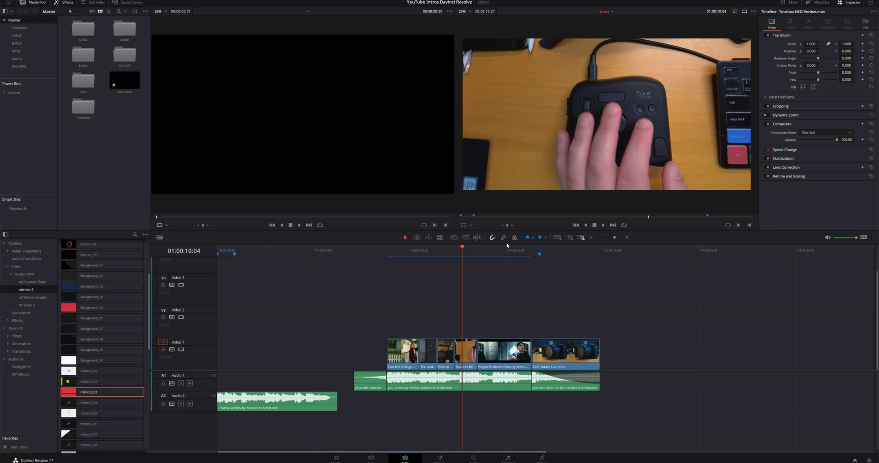
Look through the intro clips and position the playhead at the cut between the first two Video 1 clips, at 01:00:08:09.
{"action": "left_click", "coordinate": [503, 252]}
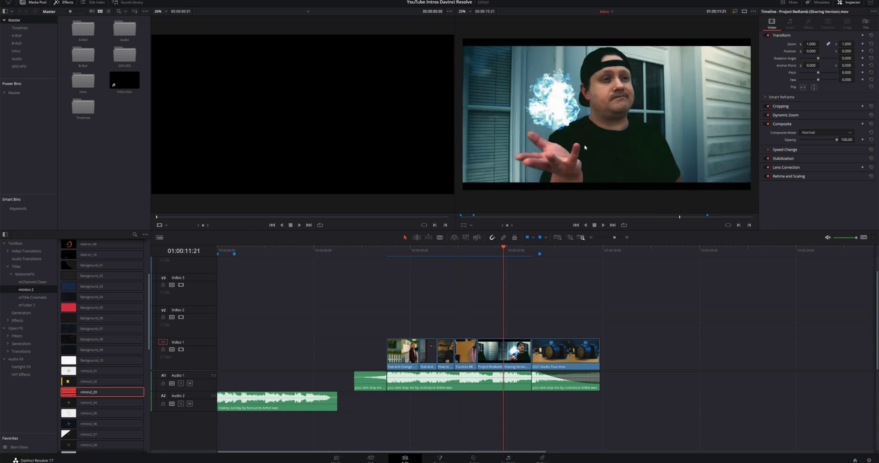
{"action": "left_click", "coordinate": [564, 251]}
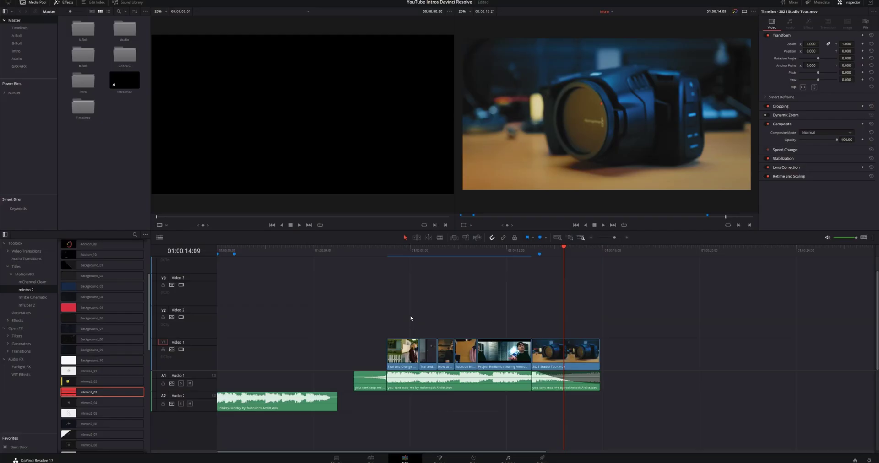
{"action": "left_click", "coordinate": [425, 255]}
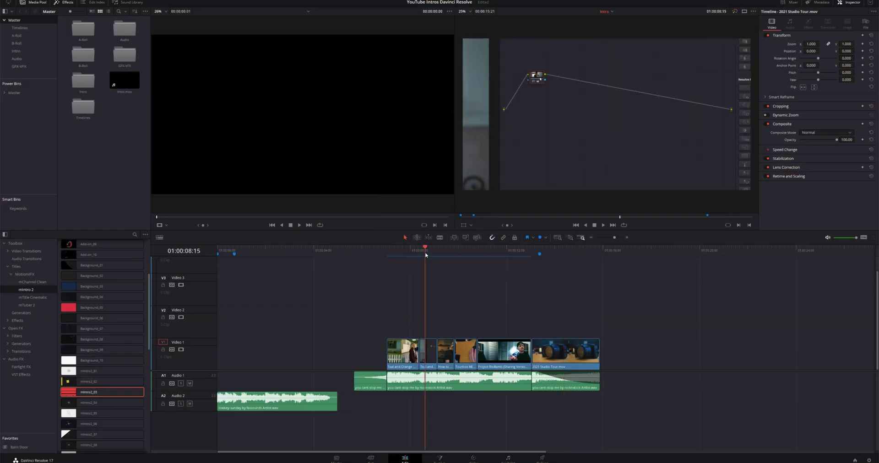
{"action": "key", "text": "Left"}
{"action": "key", "text": "Left"}
{"action": "key", "text": "Left"}
{"action": "key", "text": "Left"}
{"action": "key", "text": "Left"}
{"action": "key", "text": "Left"}
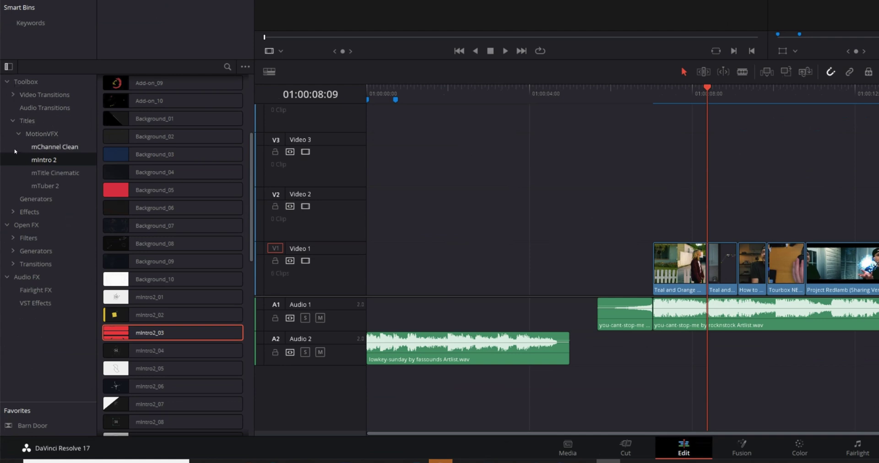
Collapse the Titles category and display the MotionVFX mChannel Clean set of video transitions.
{"action": "left_click", "coordinate": [11, 121]}
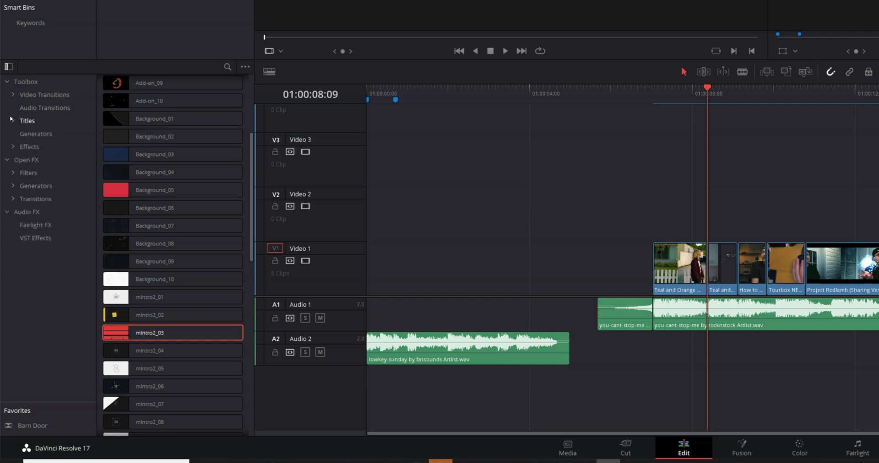
{"action": "left_click", "coordinate": [14, 98]}
{"action": "left_click", "coordinate": [12, 94]}
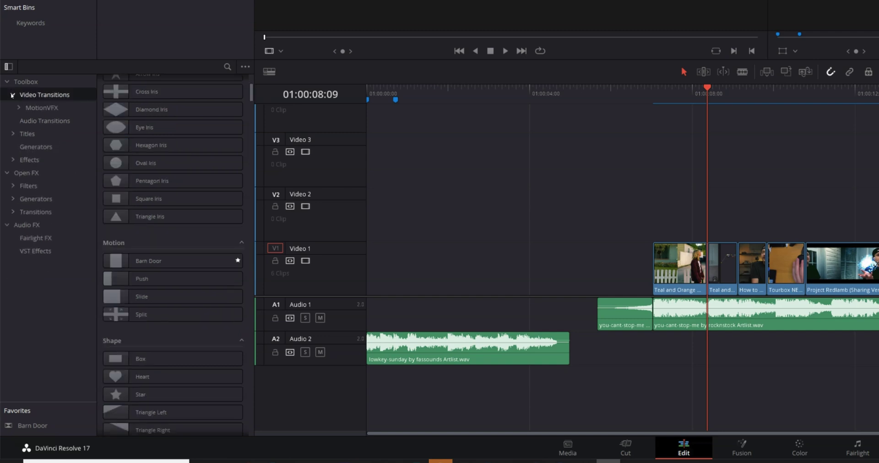
{"action": "left_click", "coordinate": [18, 108]}
{"action": "left_click", "coordinate": [56, 122]}
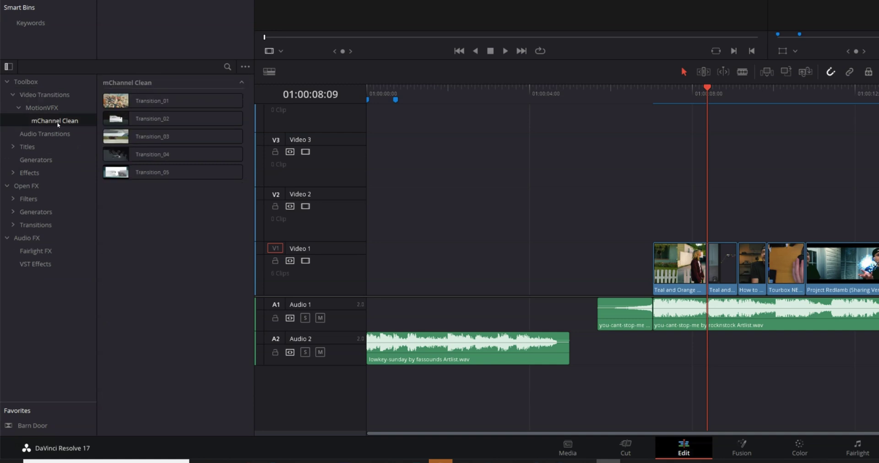
Preview the effects Transition_01, Transition_02 and Transition_03 from the mChannel Clean set.
{"action": "left_click", "coordinate": [126, 101]}
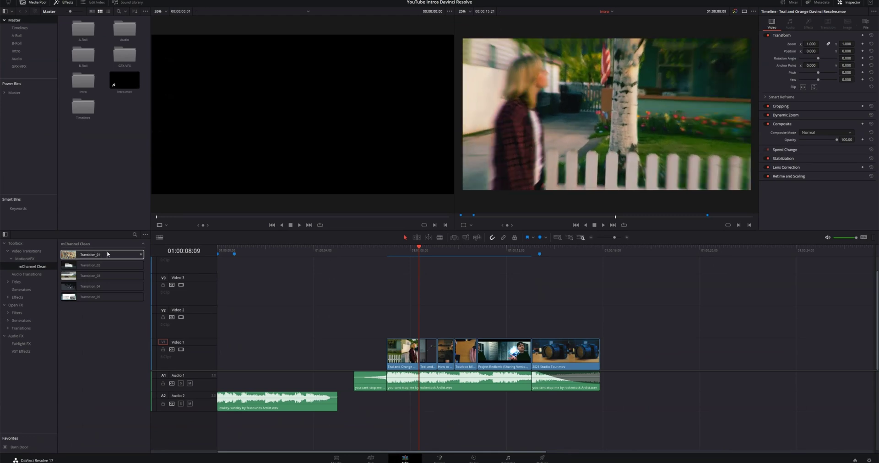
{"action": "left_click", "coordinate": [103, 265]}
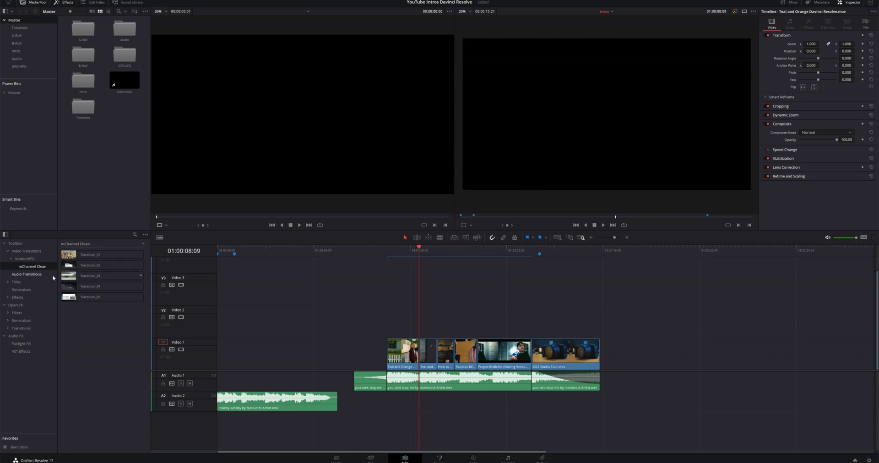
{"action": "left_click", "coordinate": [77, 277]}
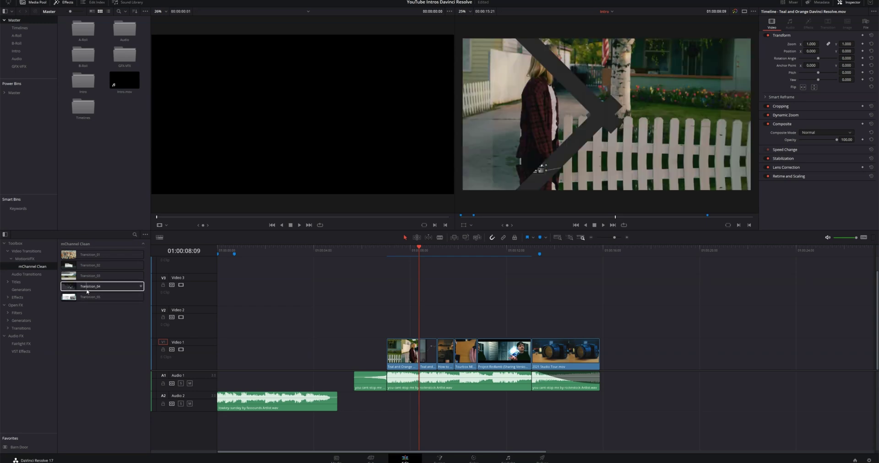
Apply Transition_04 to the cut between the first and second clips on Video 1.
{"action": "left_click_drag", "start_coordinate": [86, 291], "coordinate": [217, 291]}
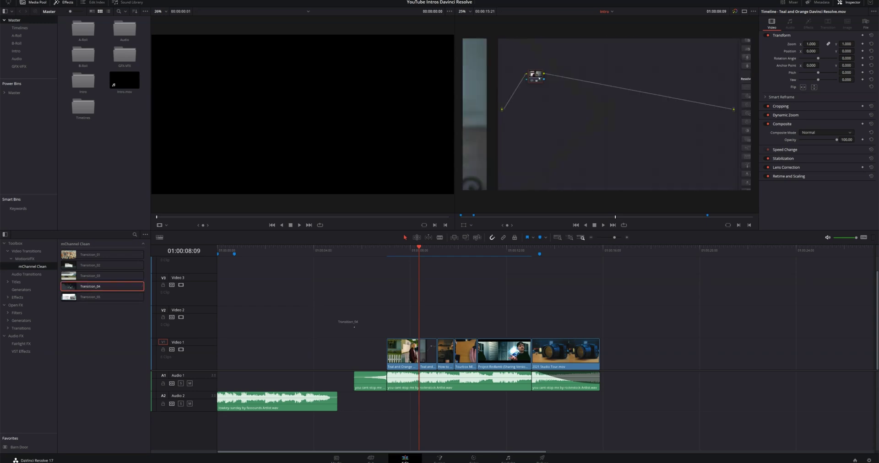
{"action": "left_click_drag", "start_coordinate": [354, 326], "coordinate": [421, 355]}
{"action": "left_click", "coordinate": [403, 364]}
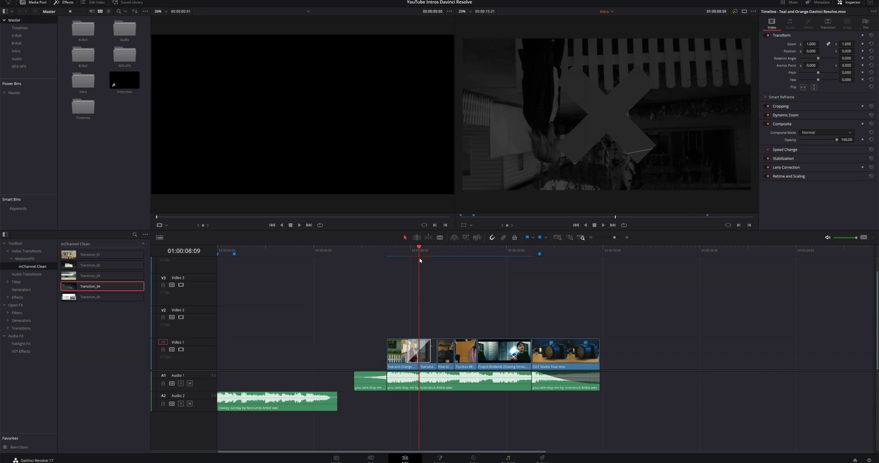
Step back through the Transition_04 effect frame by frame and shorten it to 12 frames (0.5 seconds).
{"action": "key", "text": "Left"}
{"action": "key", "text": "Left"}
{"action": "key", "text": "Left"}
{"action": "key", "text": "Left"}
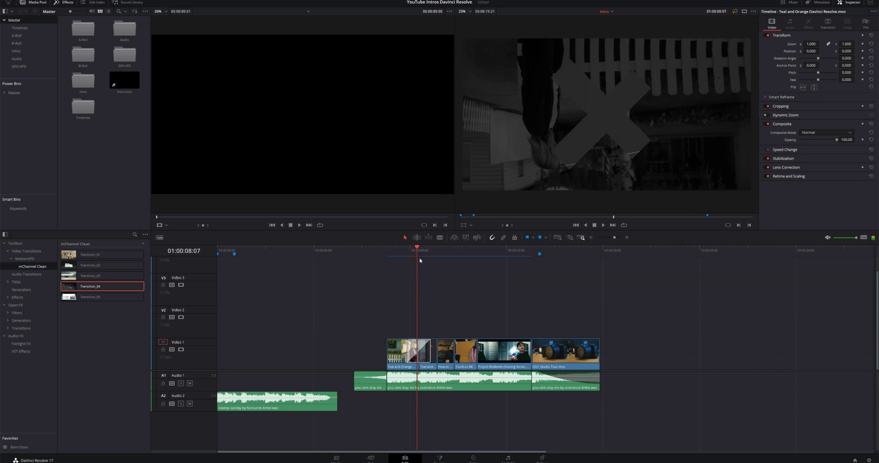
{"action": "key", "text": "Left"}
{"action": "key", "text": "Left"}
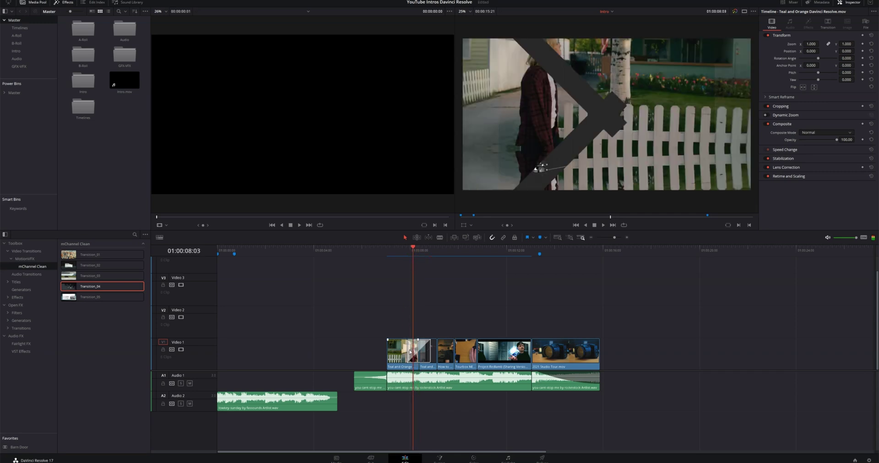
{"action": "left_click_drag", "start_coordinate": [409, 353], "coordinate": [410, 352]}
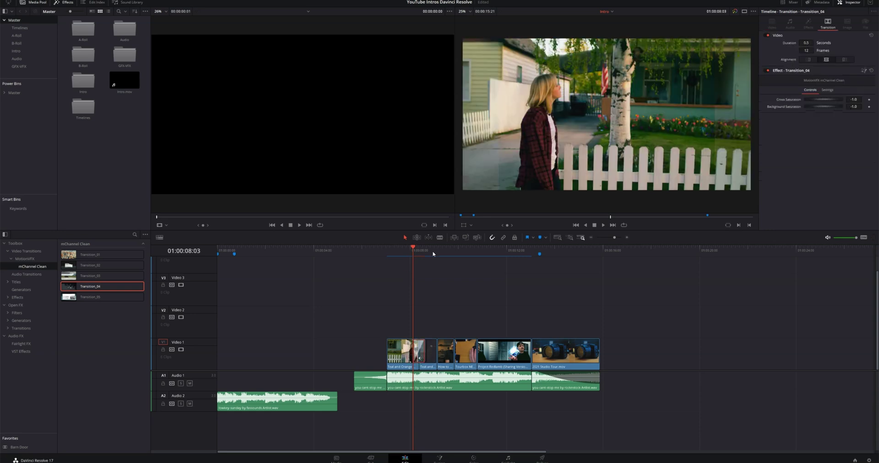
Apply Transition_05 to the cut between the second and third clips on Video 1.
{"action": "key", "text": "shift+Right"}
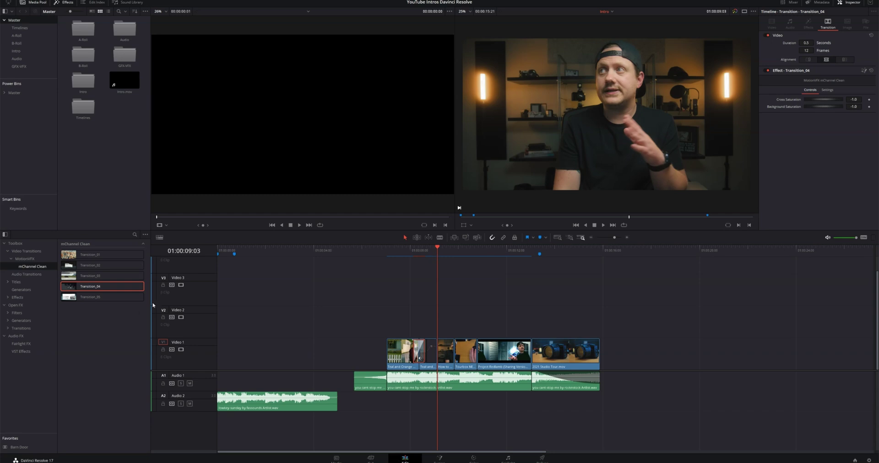
{"action": "left_click_drag", "start_coordinate": [78, 300], "coordinate": [366, 306]}
{"action": "left_click_drag", "start_coordinate": [443, 323], "coordinate": [437, 351]}
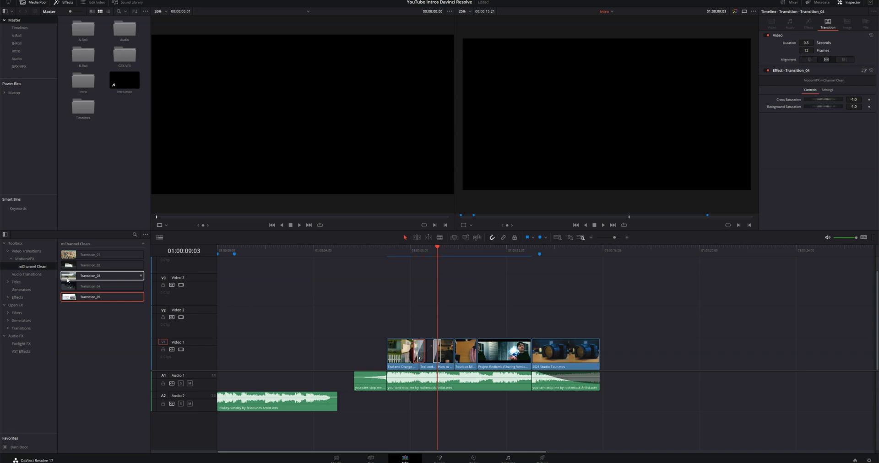
Apply Transition_03 to the cut between the third clip and the Tourbox clip, and shorten it to 12 frames.
{"action": "left_click_drag", "start_coordinate": [74, 279], "coordinate": [457, 351]}
{"action": "key", "text": "Down"}
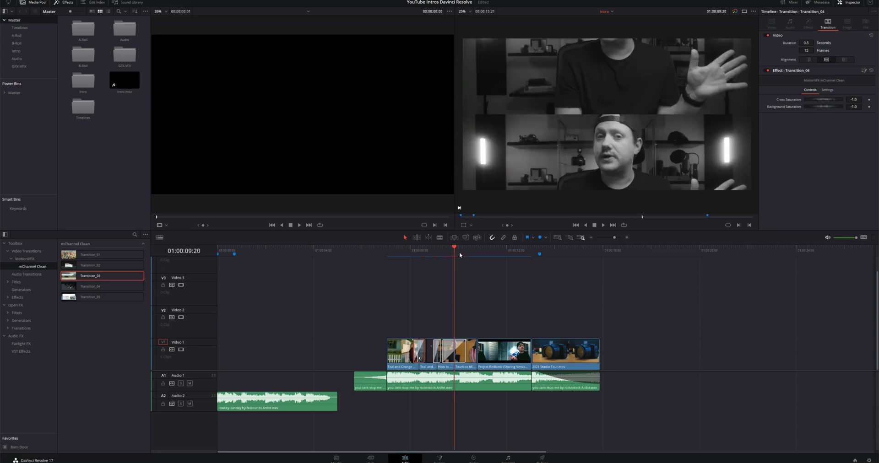
{"action": "key", "text": "Left"}
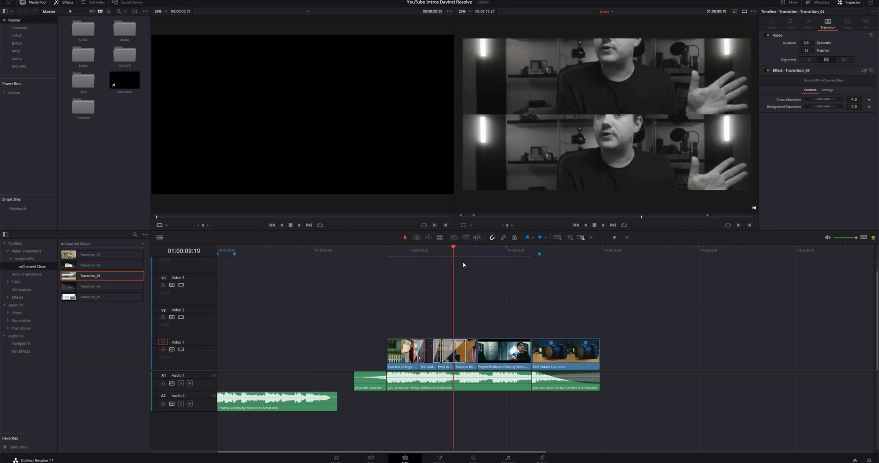
{"action": "key", "text": "Left"}
{"action": "key", "text": "Left"}
{"action": "key", "text": "Left"}
{"action": "key", "text": "Left"}
{"action": "key", "text": "Left"}
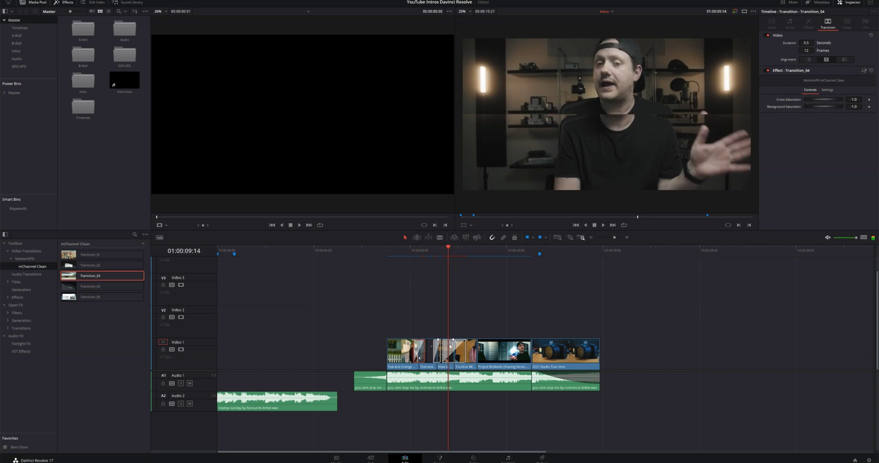
{"action": "left_click_drag", "start_coordinate": [450, 346], "coordinate": [450, 347]}
Apply Transition_02 to the cut between the Tourbox clip and the Project Redlamb clip.
{"action": "left_click", "coordinate": [478, 254]}
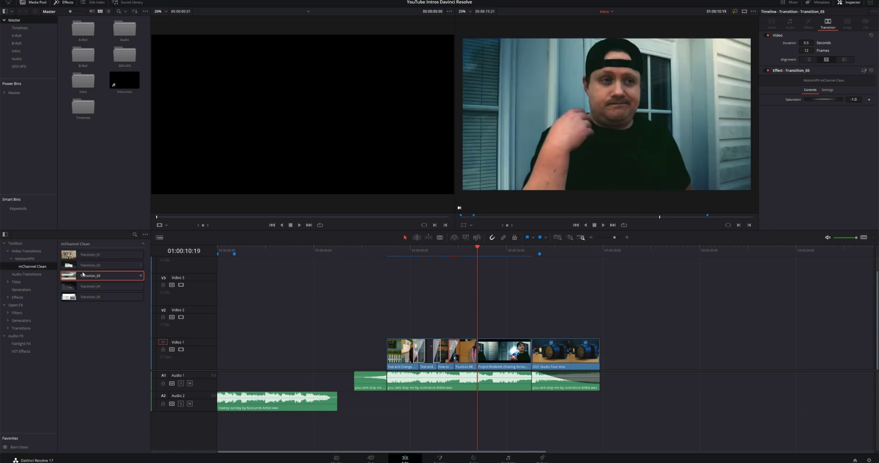
{"action": "left_click_drag", "start_coordinate": [135, 263], "coordinate": [390, 277]}
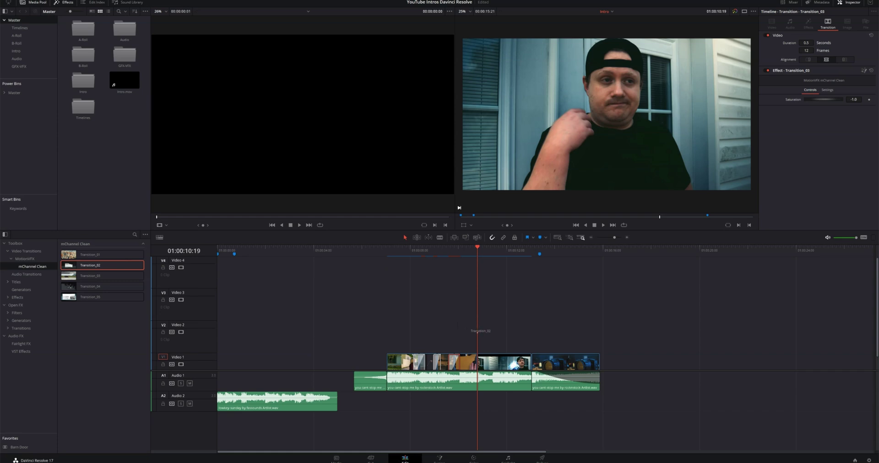
{"action": "left_click_drag", "start_coordinate": [477, 332], "coordinate": [478, 359]}
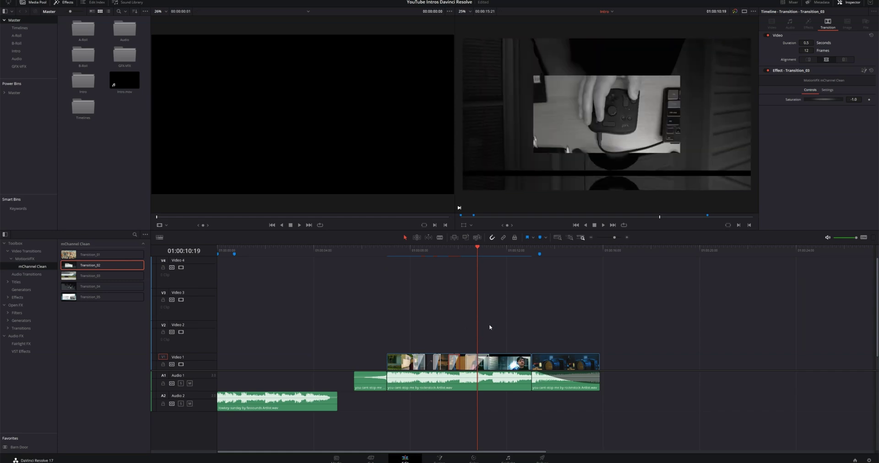
Step back through the Transition_02 effect and shorten it to 12 frames (0.5 seconds).
{"action": "key", "text": "Left"}
{"action": "key", "text": "Left"}
{"action": "key", "text": "Left"}
{"action": "key", "text": "Left"}
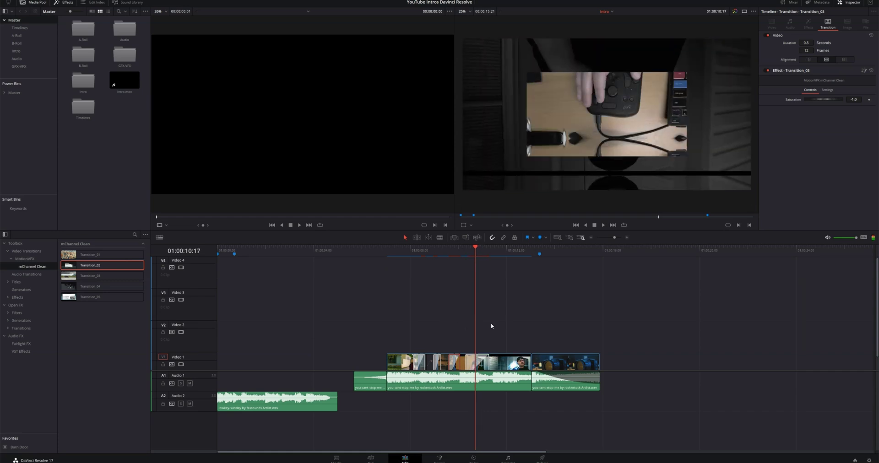
{"action": "key", "text": "Left"}
{"action": "key", "text": "Left"}
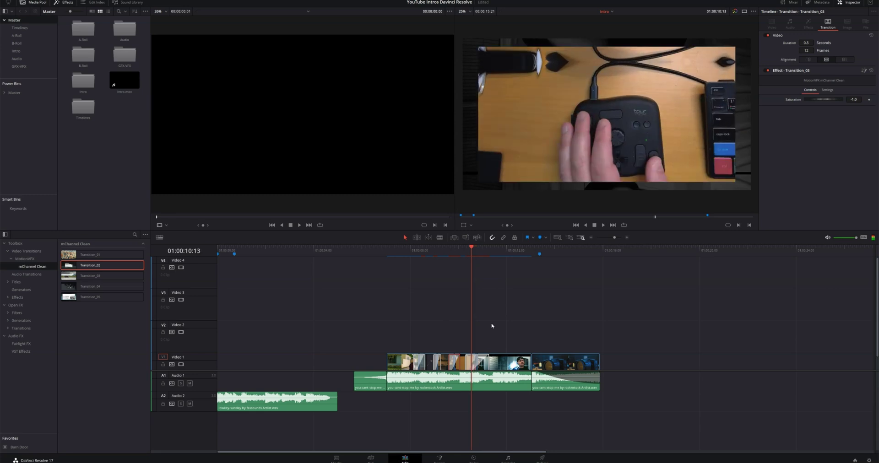
{"action": "left_click", "coordinate": [466, 362]}
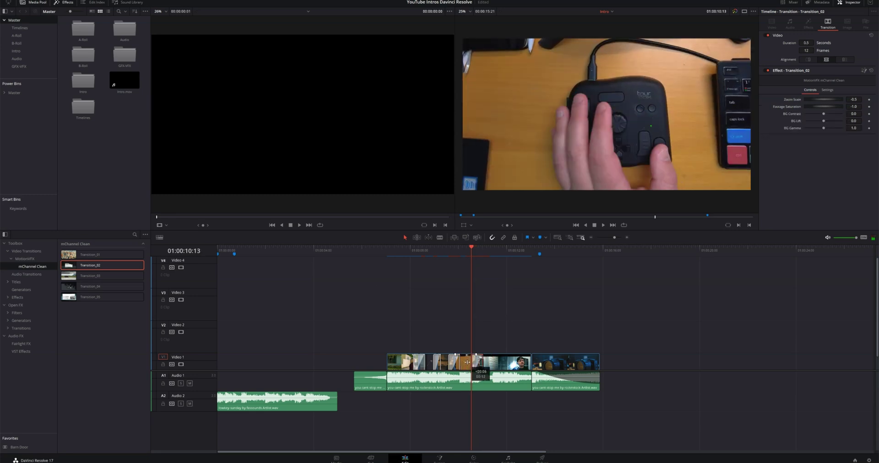
{"action": "scroll", "coordinate": [531, 310], "scroll_direction": "up", "scroll_amount": 2}
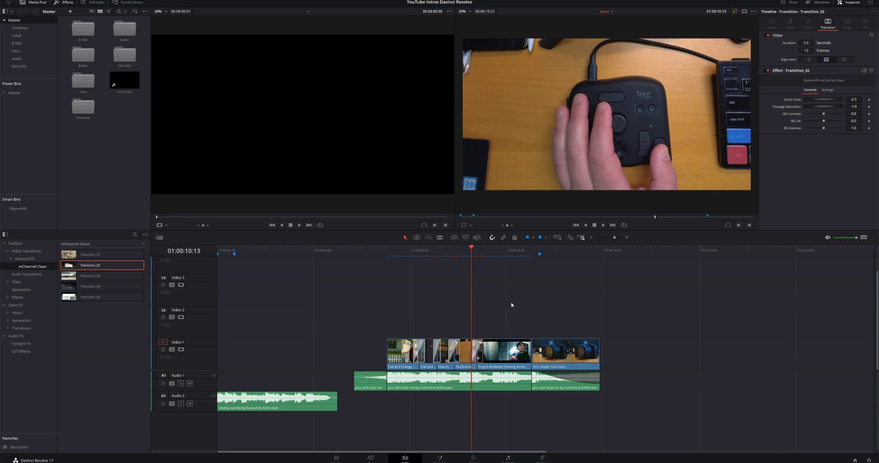
Apply Transition_01 to the cut between the Project Redlamb clip and the 2021 Studio Tour clip.
{"action": "key", "text": "Down"}
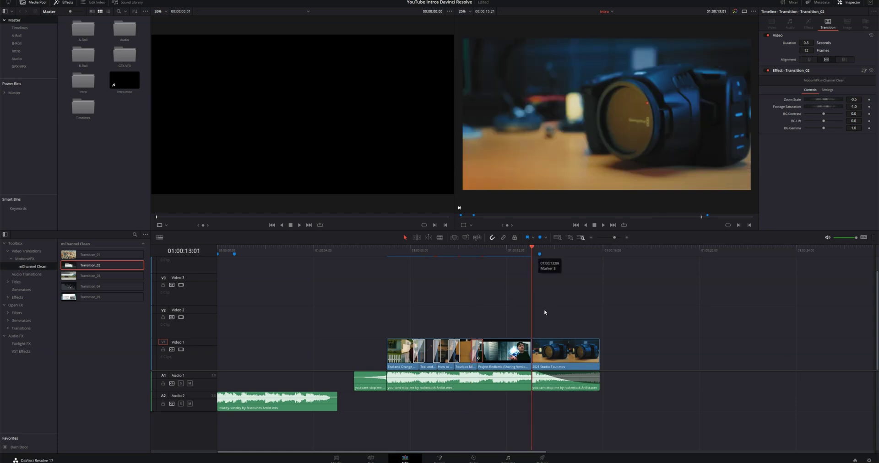
{"action": "left_click", "coordinate": [91, 255]}
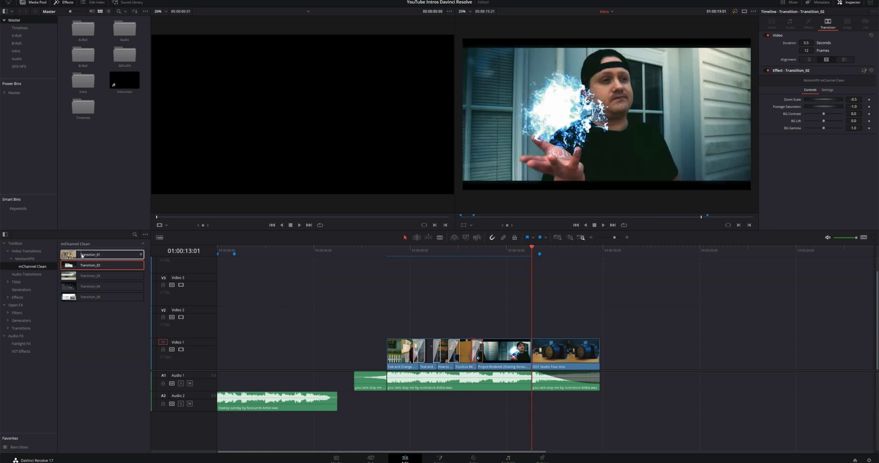
{"action": "left_click_drag", "start_coordinate": [82, 256], "coordinate": [115, 254]}
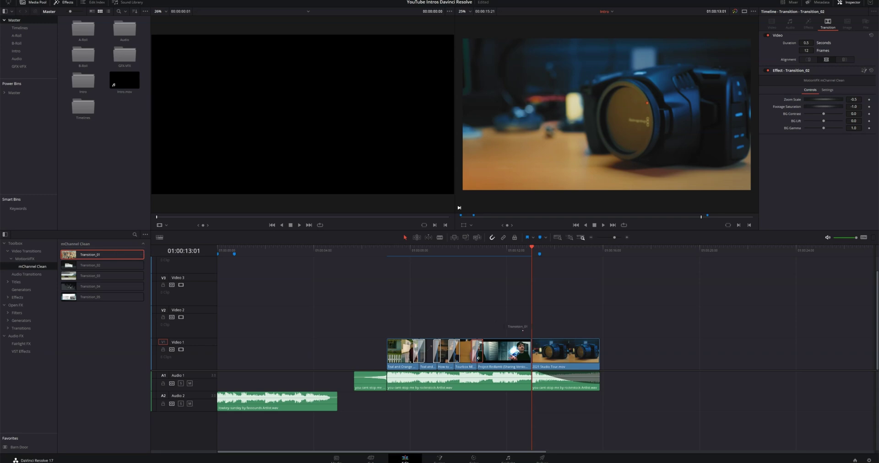
{"action": "left_click_drag", "start_coordinate": [522, 330], "coordinate": [524, 347]}
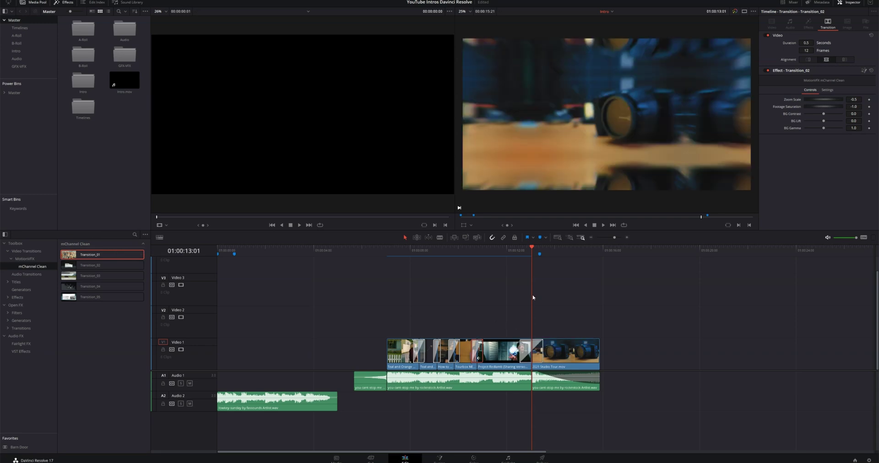
Step back through the Transition_01 effect and shorten it to 12 frames (0.5 seconds).
{"action": "key", "text": "Left"}
{"action": "key", "text": "Left"}
{"action": "key", "text": "Left"}
{"action": "key", "text": "Left"}
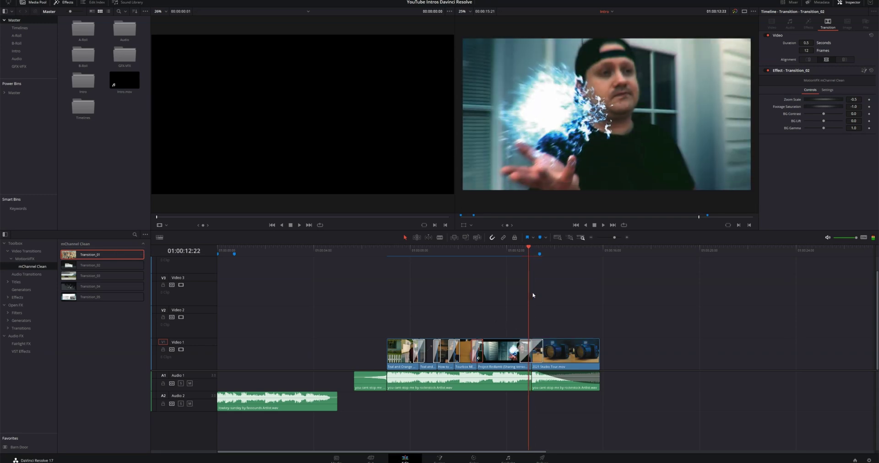
{"action": "key", "text": "Left"}
{"action": "key", "text": "Left"}
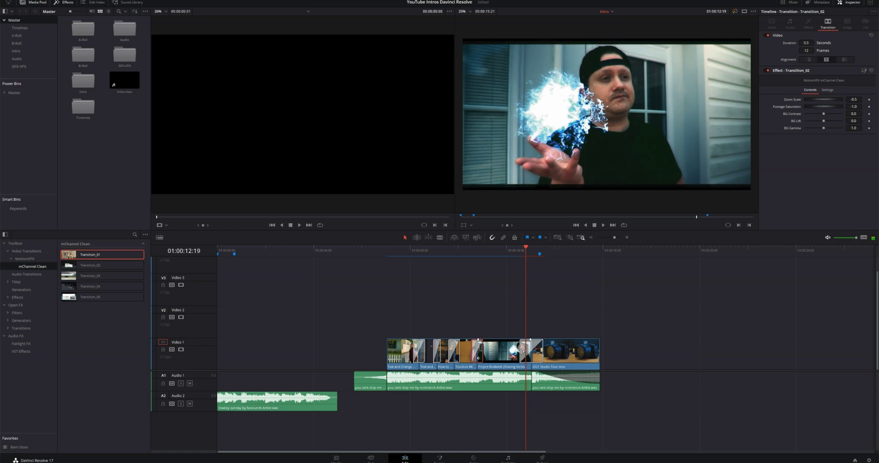
{"action": "left_click_drag", "start_coordinate": [519, 351], "coordinate": [522, 352]}
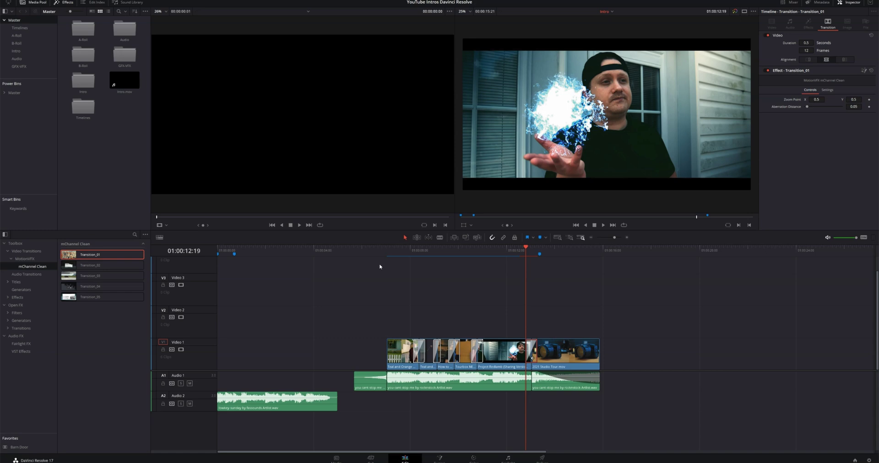
Play back the intro from the start of its music to review the transitions.
{"action": "left_click", "coordinate": [353, 251]}
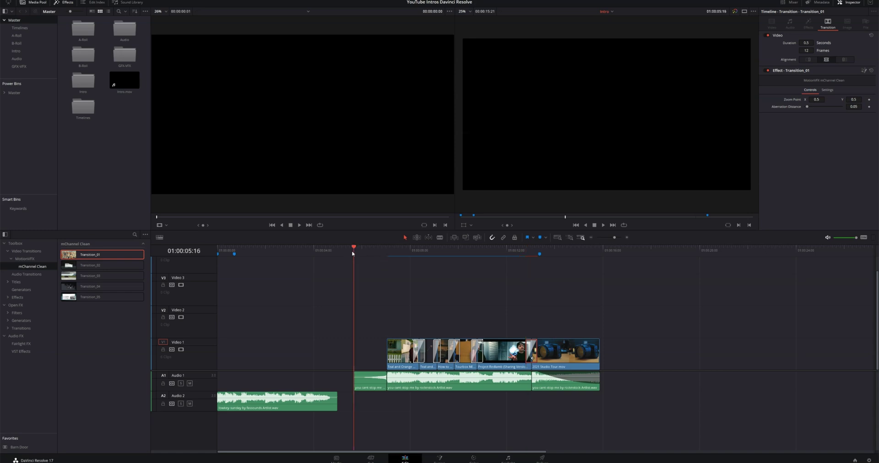
{"action": "key", "text": "space"}
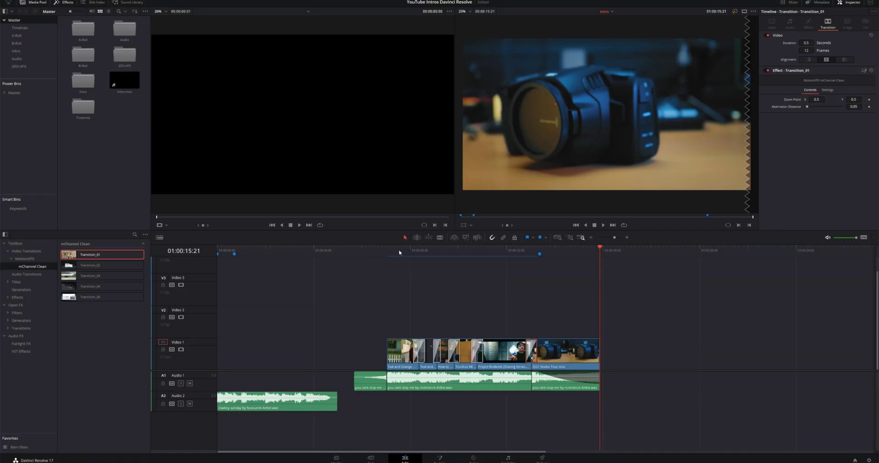
Apply the MotionVFX m16mm 01 effect to the first Teal and Orange clip on Video 1.
{"action": "left_click", "coordinate": [401, 251]}
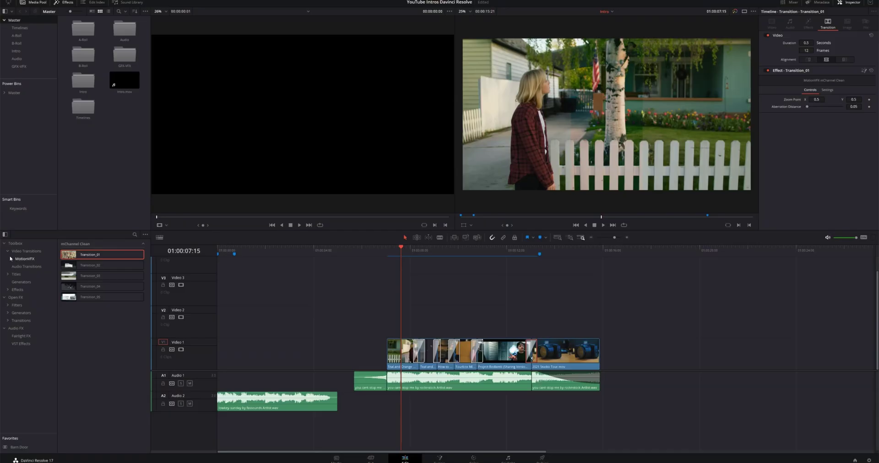
{"action": "left_click", "coordinate": [7, 289]}
{"action": "left_click", "coordinate": [13, 298]}
{"action": "left_click", "coordinate": [11, 298]}
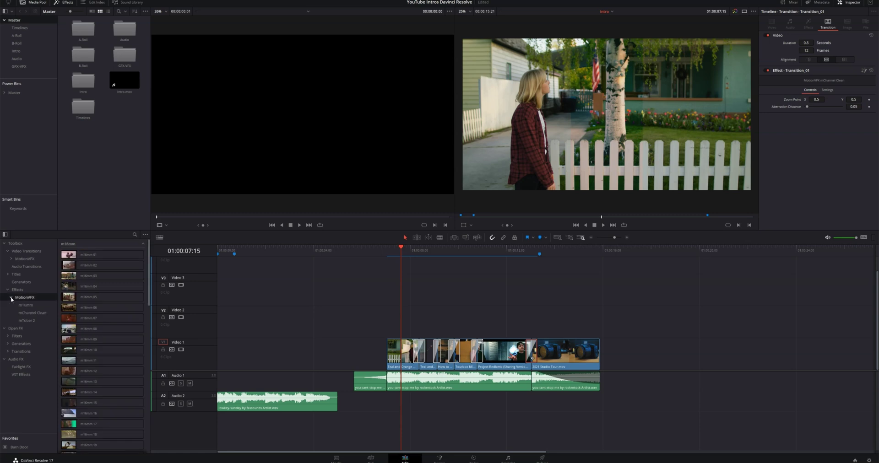
{"action": "left_click", "coordinate": [22, 305]}
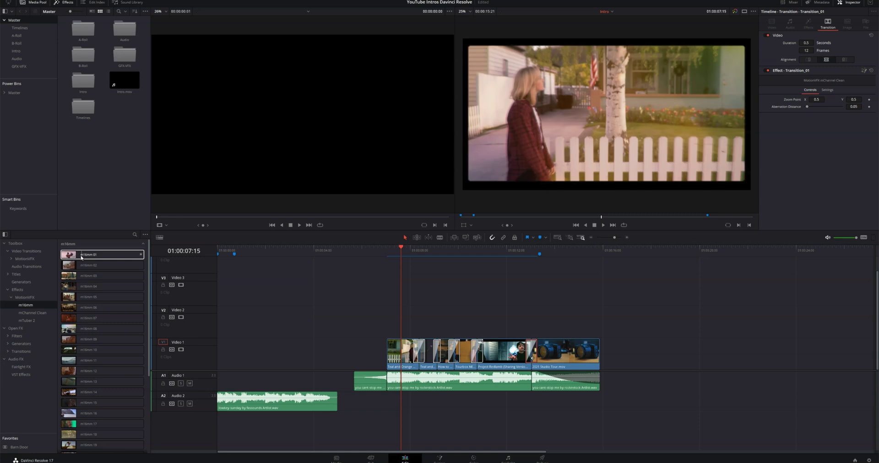
{"action": "left_click_drag", "start_coordinate": [81, 255], "coordinate": [400, 359]}
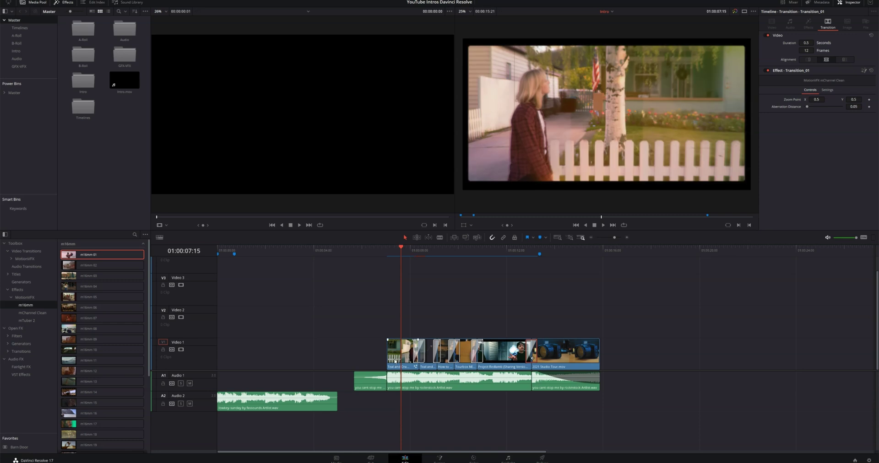
Enable Render Cache Fusion Effect Filter for the m16mm effect on the first Teal and Orange clip.
{"action": "right_click", "coordinate": [395, 361]}
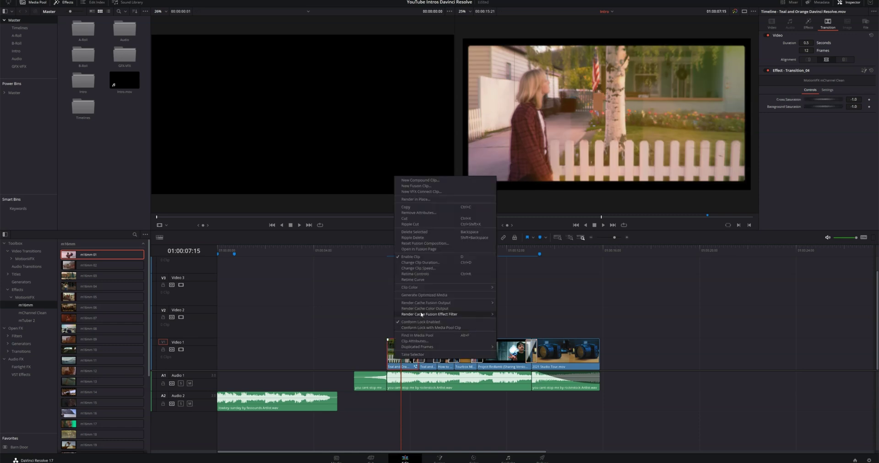
{"action": "mouse_move", "coordinate": [422, 315]}
{"action": "left_click", "coordinate": [511, 315]}
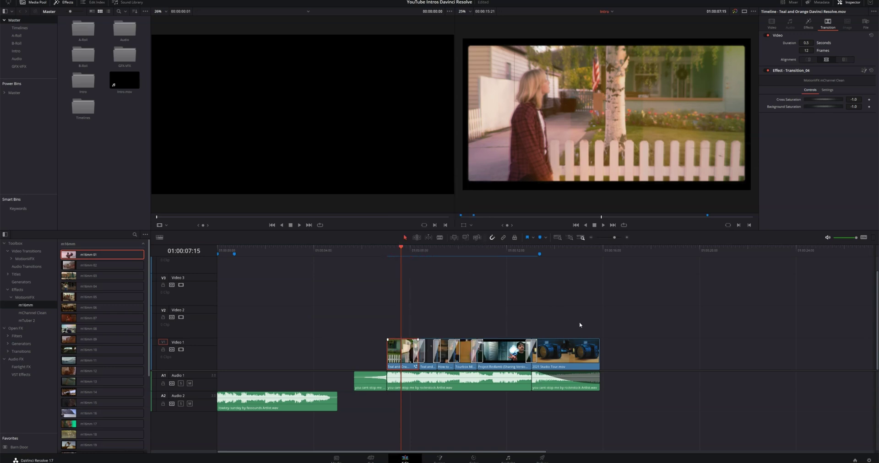
Apply the MotionVFX mChannel Clean Intro_03 effect to the 2021 Studio Tour clip.
{"action": "left_click", "coordinate": [570, 254]}
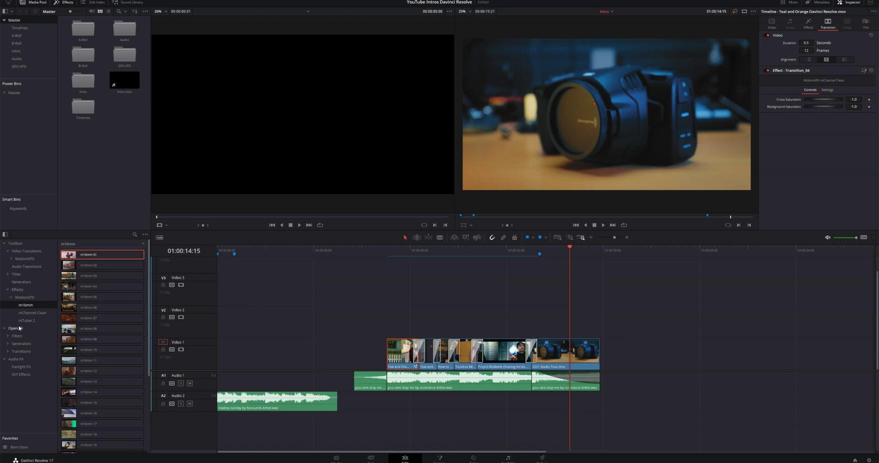
{"action": "left_click", "coordinate": [32, 313]}
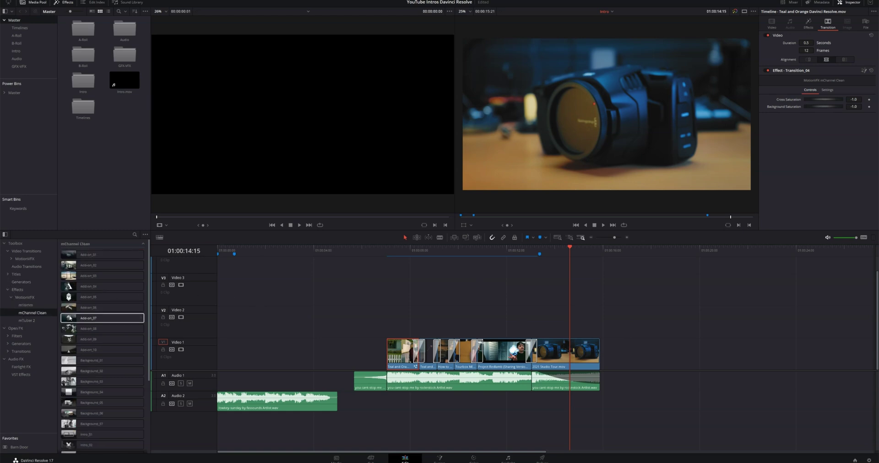
{"action": "scroll", "coordinate": [70, 366], "scroll_direction": "down", "scroll_amount": 3}
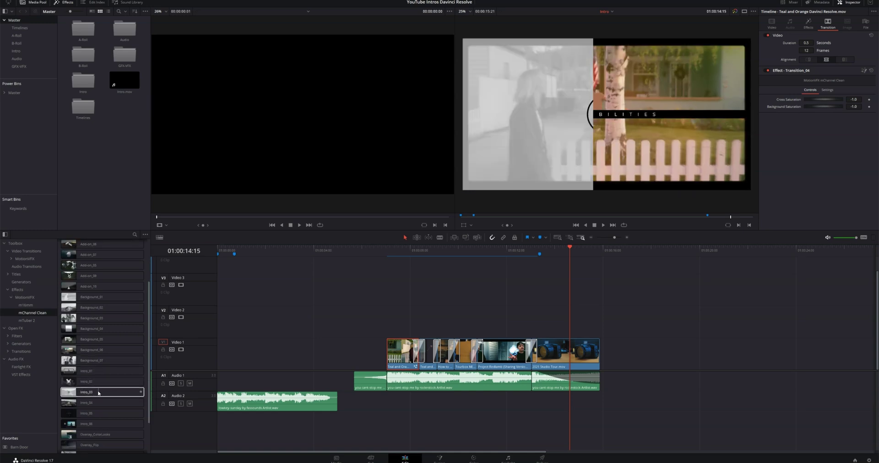
{"action": "left_click_drag", "start_coordinate": [108, 393], "coordinate": [577, 357]}
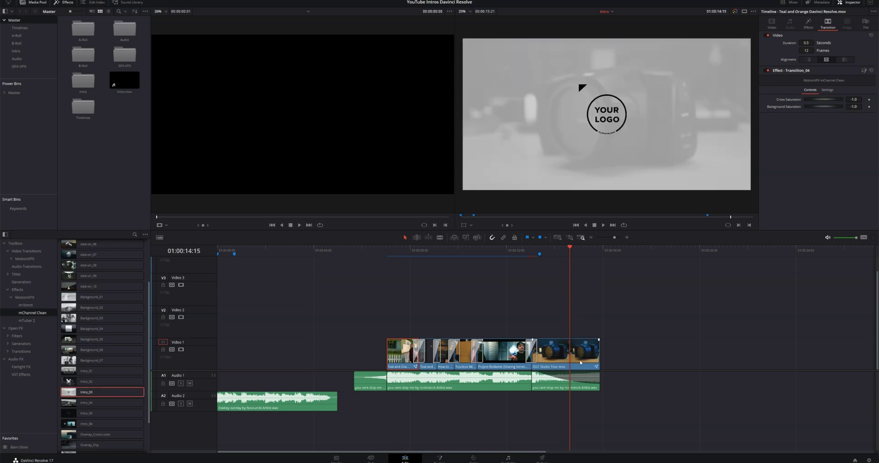
Load Black Circle.png as the logo in the Intro_03 effect on the 2021 Studio Tour clip.
{"action": "left_click", "coordinate": [578, 356]}
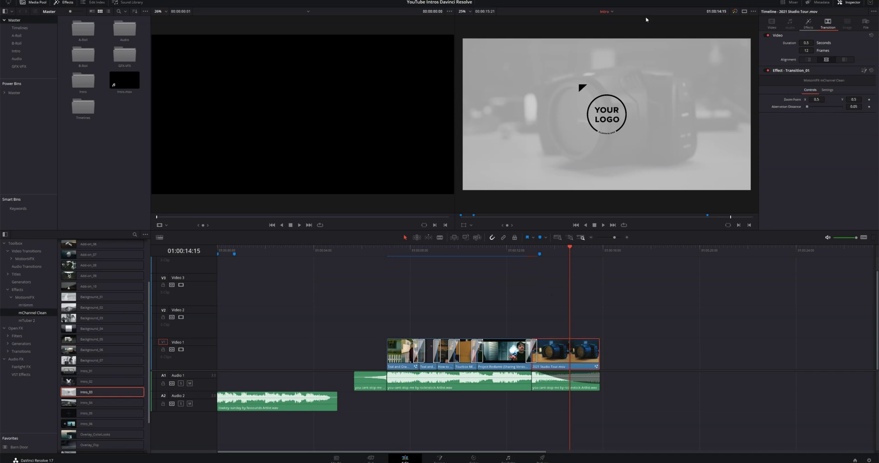
{"action": "left_click", "coordinate": [807, 24]}
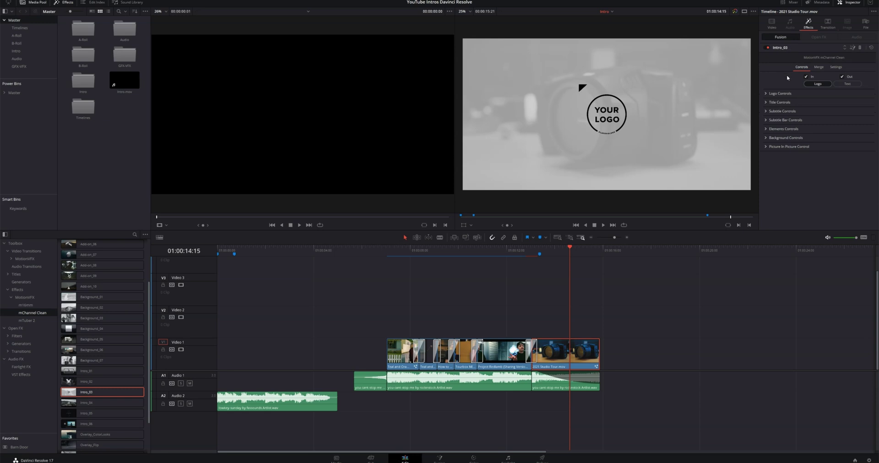
{"action": "left_click", "coordinate": [767, 94]}
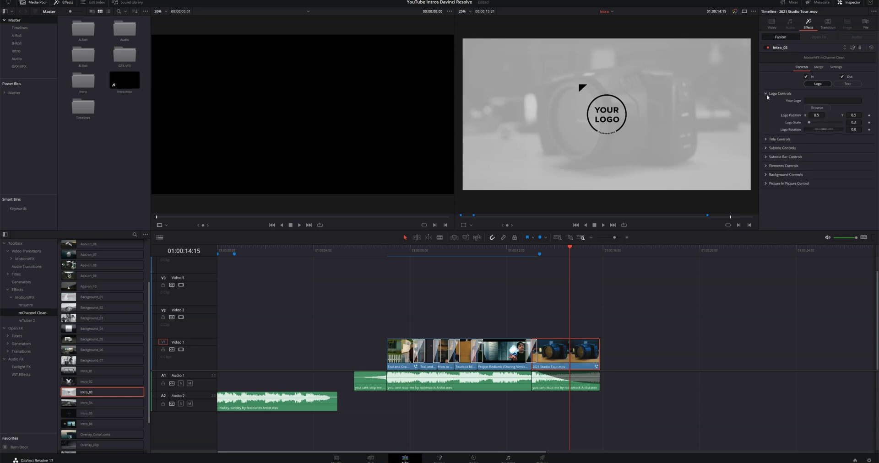
{"action": "left_click", "coordinate": [817, 108]}
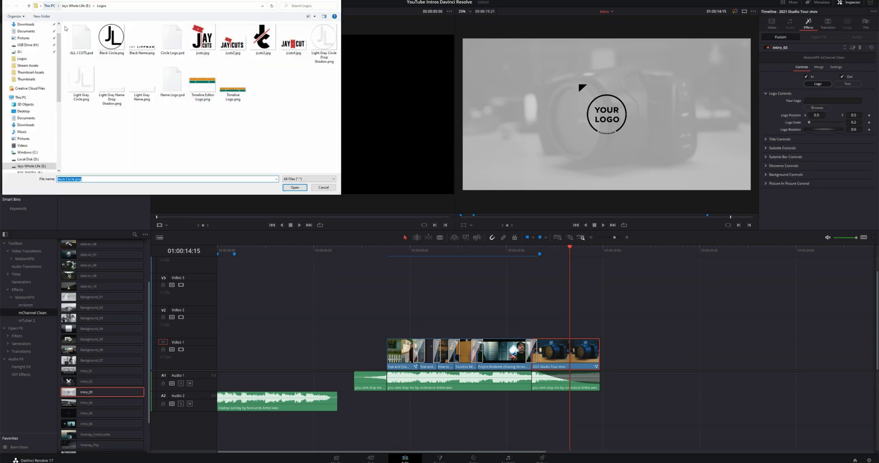
{"action": "double_click", "coordinate": [110, 45]}
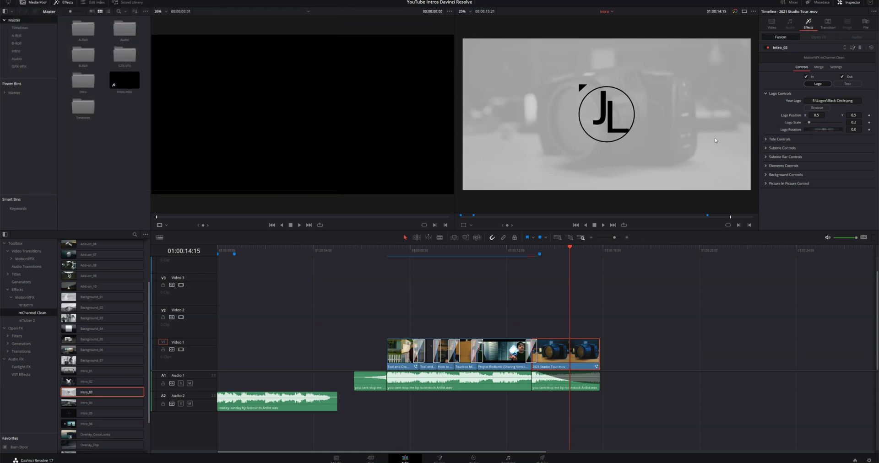
Examine the Title Controls and Subtitle Controls of the Intro_03 effect.
{"action": "left_click", "coordinate": [765, 139]}
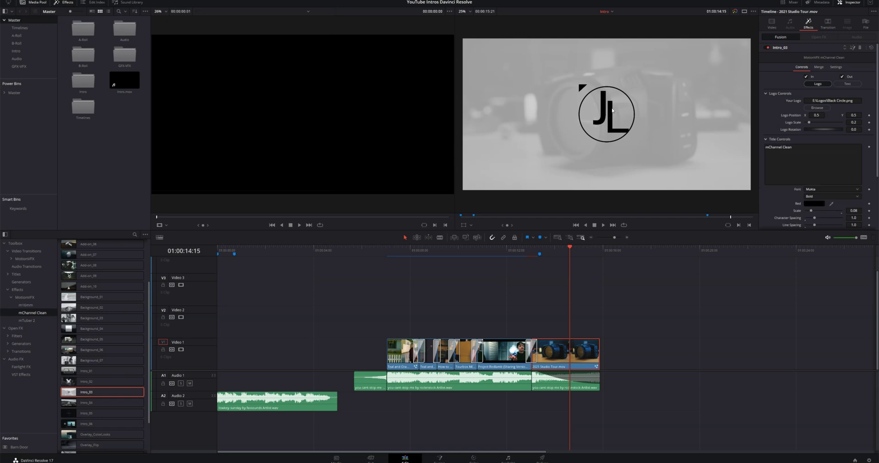
{"action": "left_click", "coordinate": [766, 139]}
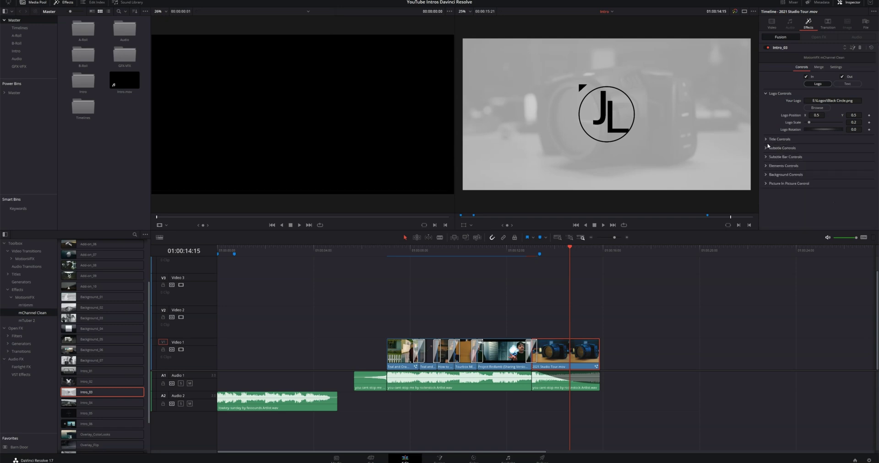
{"action": "left_click", "coordinate": [765, 148]}
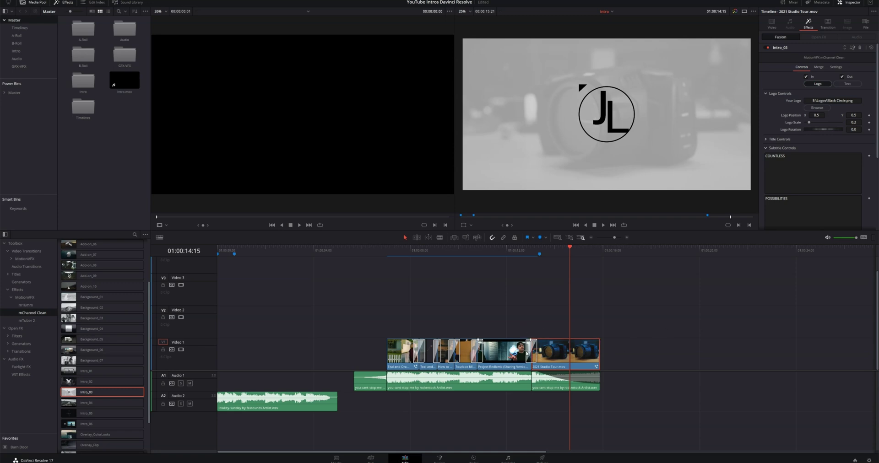
{"action": "left_click", "coordinate": [766, 148]}
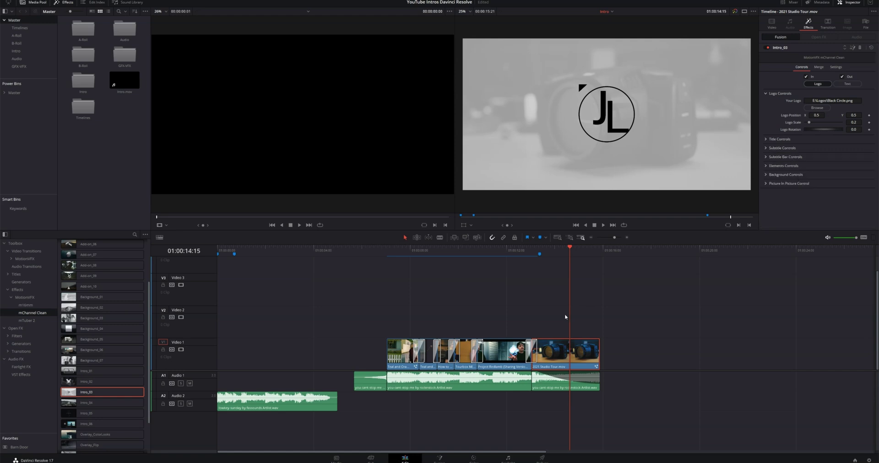
Enable Render Cache Fusion Effect Filter for the 2021 Studio Tour clip and play back the intro from the start of its music.
{"action": "right_click", "coordinate": [567, 360]}
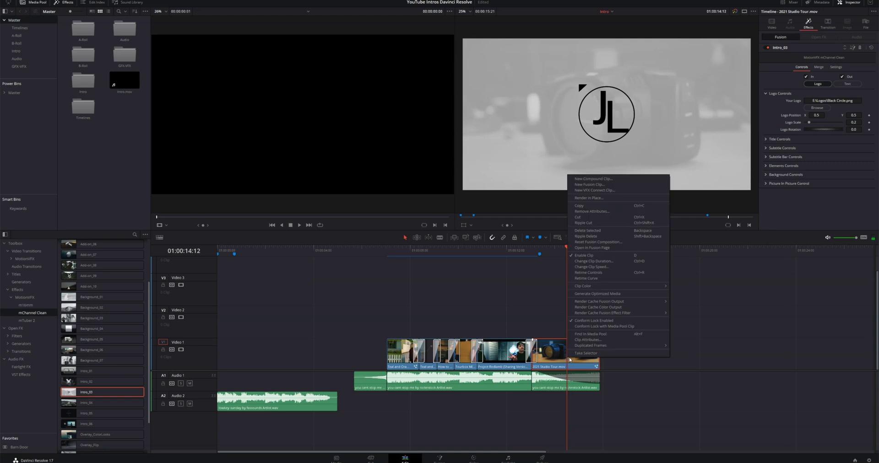
{"action": "mouse_move", "coordinate": [607, 314]}
{"action": "left_click", "coordinate": [682, 312]}
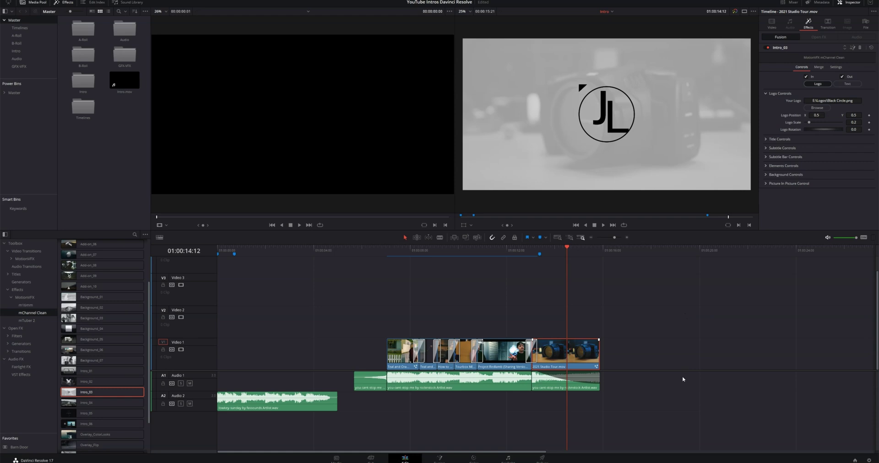
{"action": "left_click", "coordinate": [353, 253]}
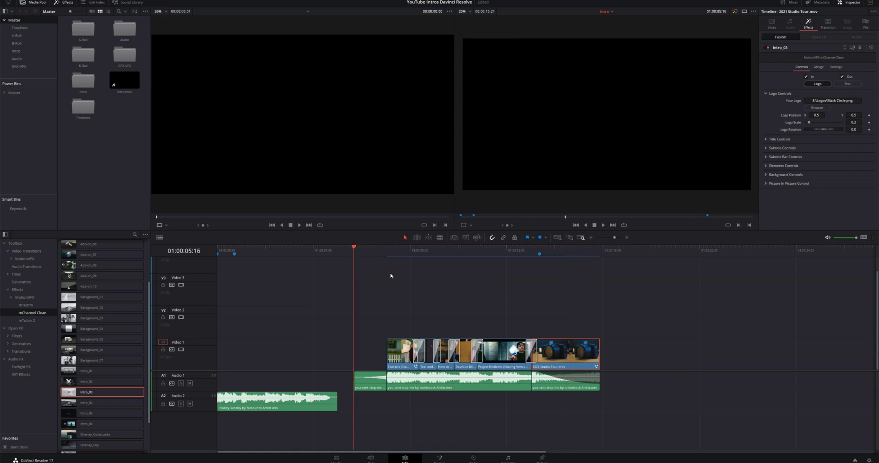
{"action": "key", "text": "space"}
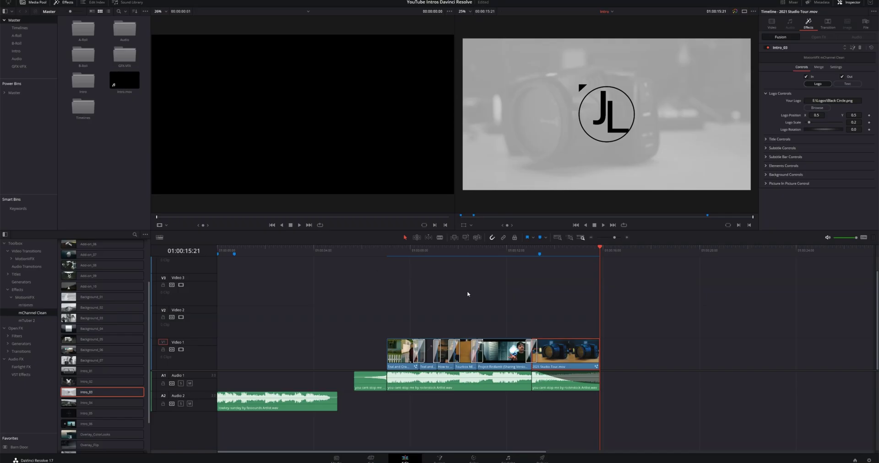
Add the mIntro 2 Background_01 title on Video 2 above the Tourbox clip and trim it to end before the Project Redlamb clip.
{"action": "left_click", "coordinate": [467, 254]}
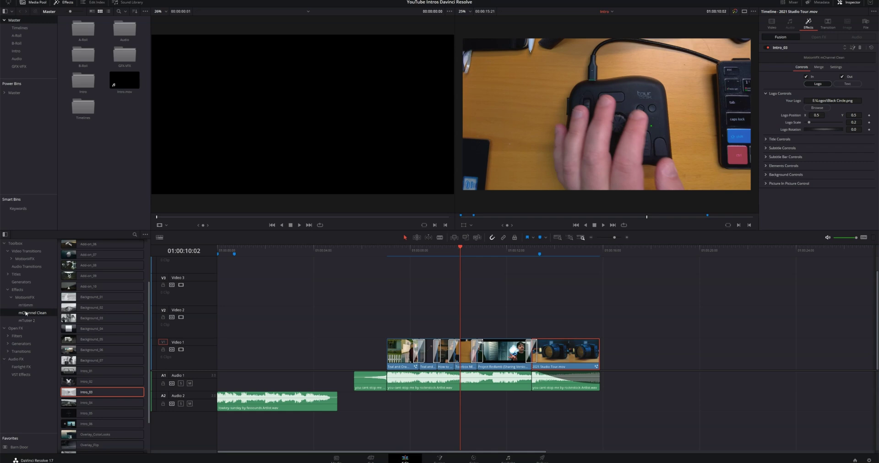
{"action": "left_click", "coordinate": [7, 275]}
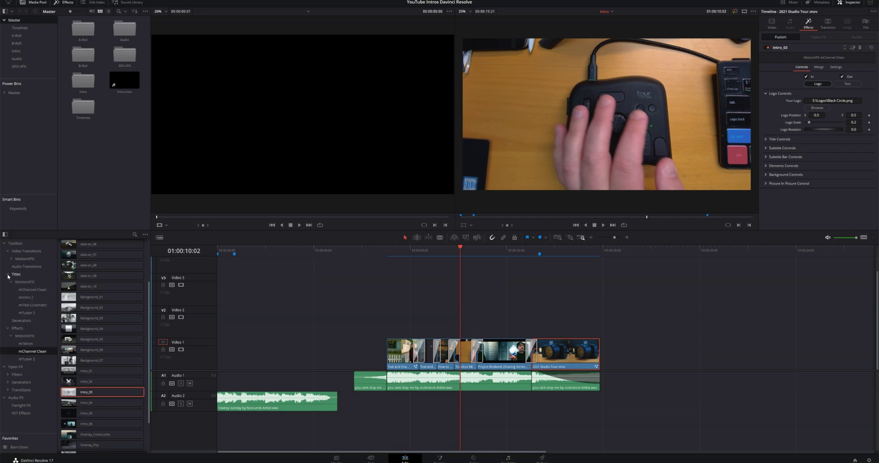
{"action": "left_click", "coordinate": [26, 298]}
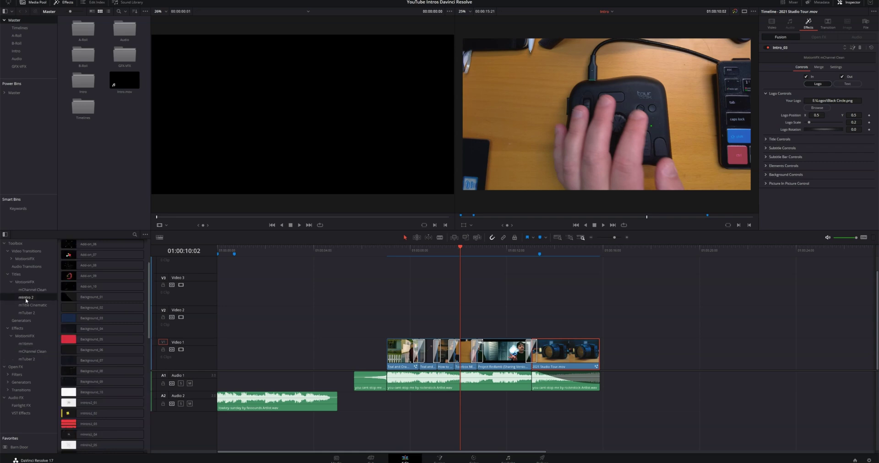
{"action": "left_click", "coordinate": [89, 298]}
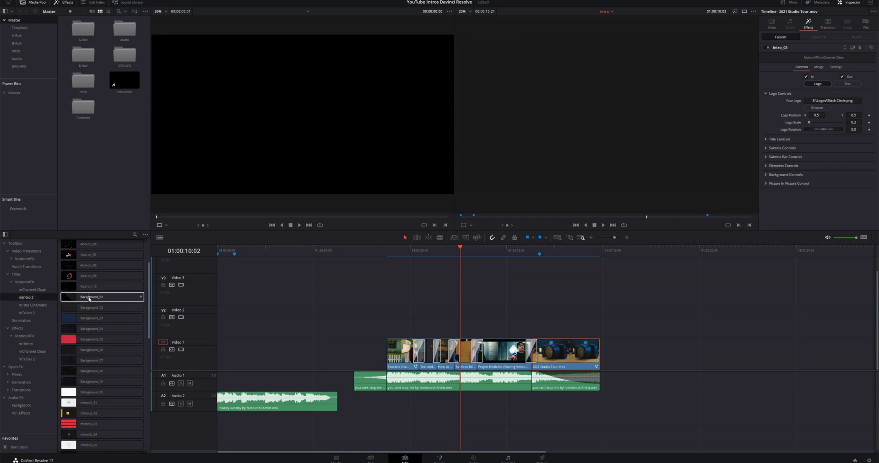
{"action": "left_click_drag", "start_coordinate": [89, 299], "coordinate": [464, 323]}
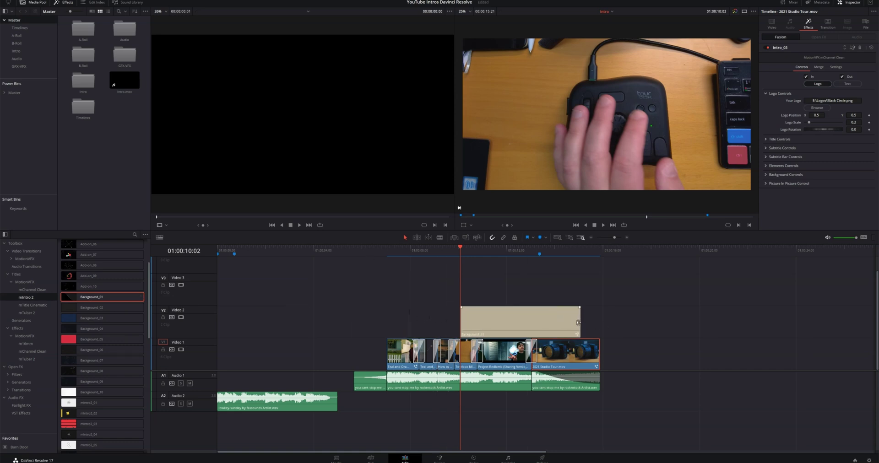
{"action": "left_click_drag", "start_coordinate": [580, 323], "coordinate": [471, 325]}
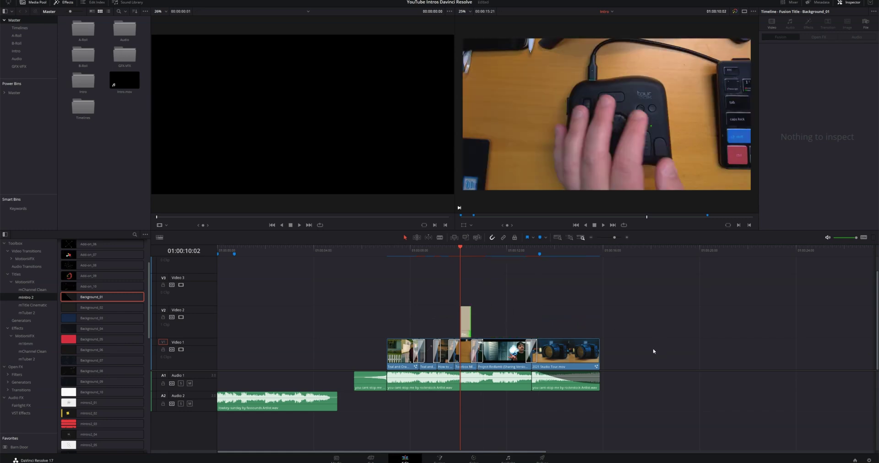
{"action": "left_click", "coordinate": [667, 270]}
Add the mIntro 2 Add-on_04 title on Video 2 above the Project Redlamb clip and shorten it to end before the 2021 Studio Tour clip.
{"action": "left_click", "coordinate": [506, 251]}
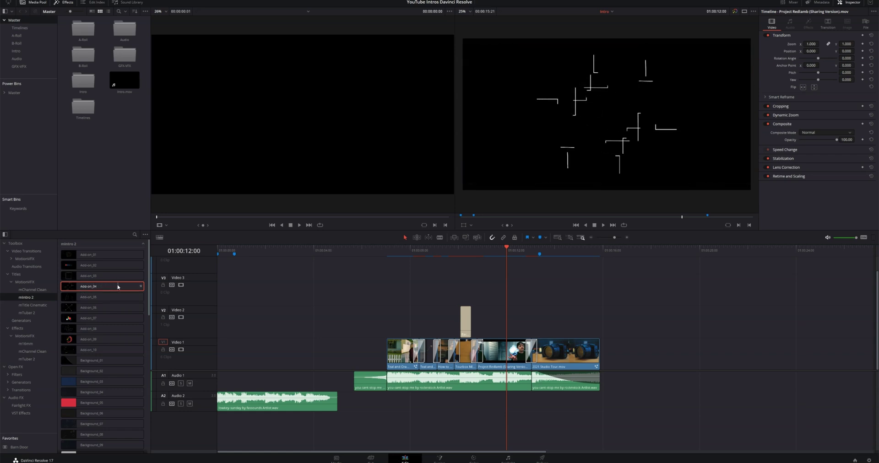
{"action": "left_click_drag", "start_coordinate": [108, 286], "coordinate": [541, 321]}
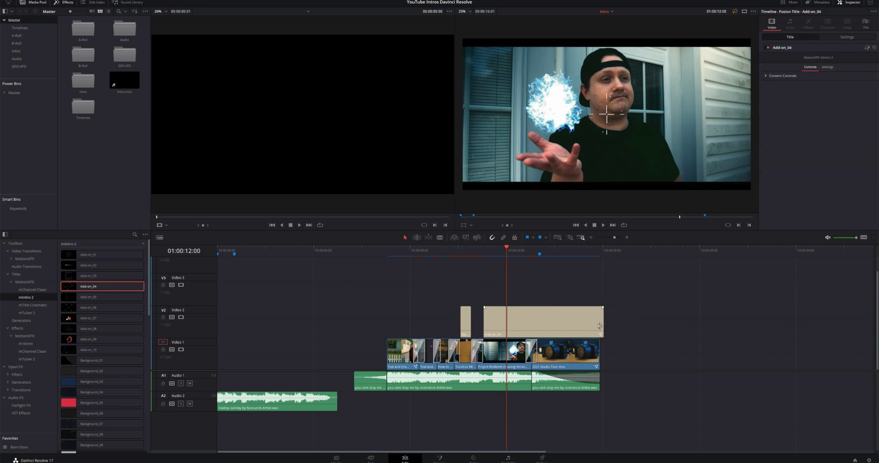
{"action": "left_click_drag", "start_coordinate": [602, 325], "coordinate": [519, 316]}
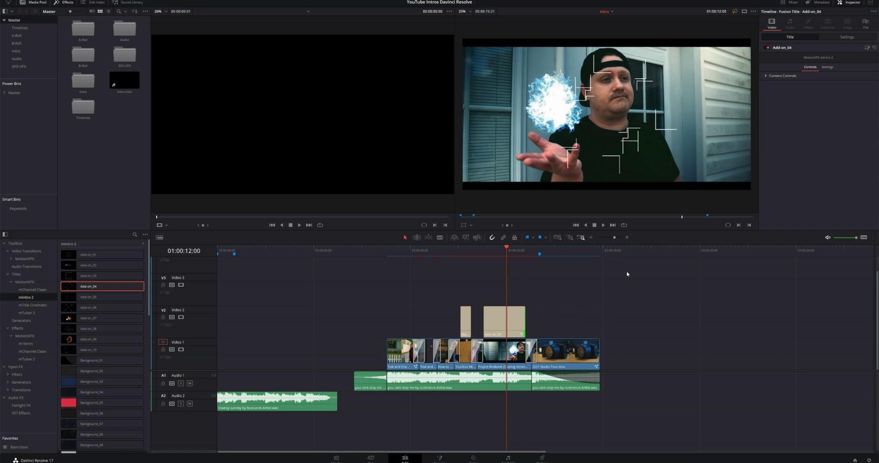
Play back the intro from the start of the Audio 1 music to its end.
{"action": "left_click", "coordinate": [356, 257]}
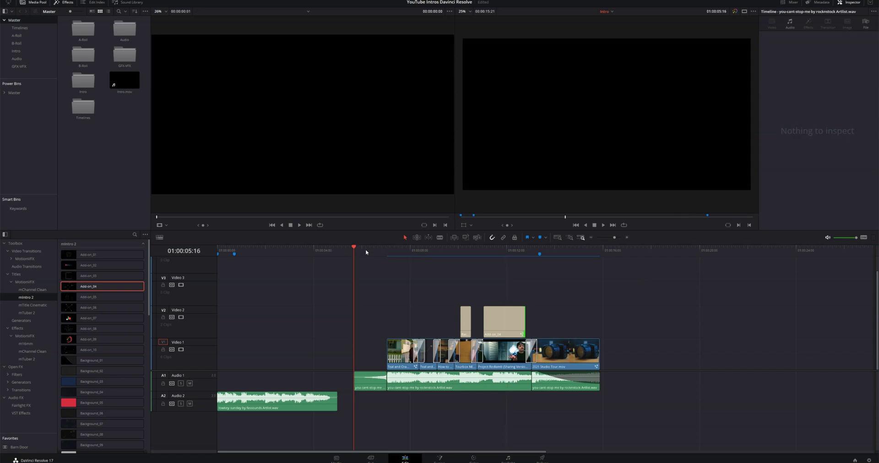
{"action": "key", "text": "space"}
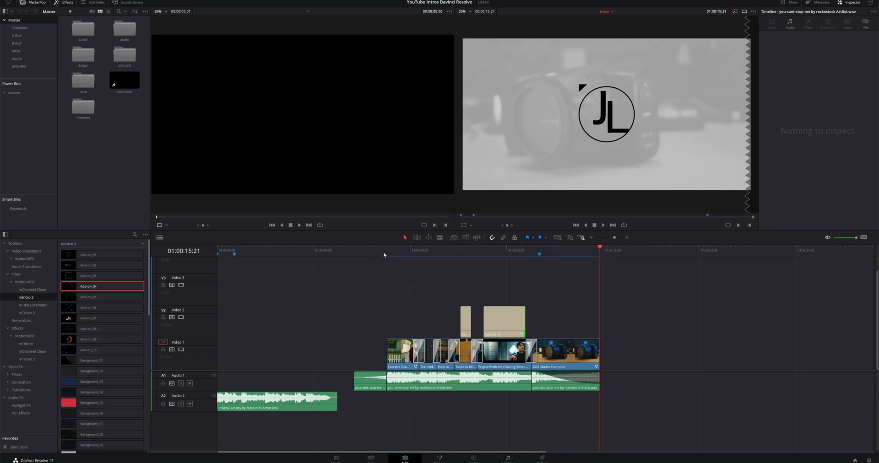
Add the mChannel Clean Title_01 title on Video 3, starting at the beginning of the first Teal and Orange clip.
{"action": "left_click", "coordinate": [385, 254]}
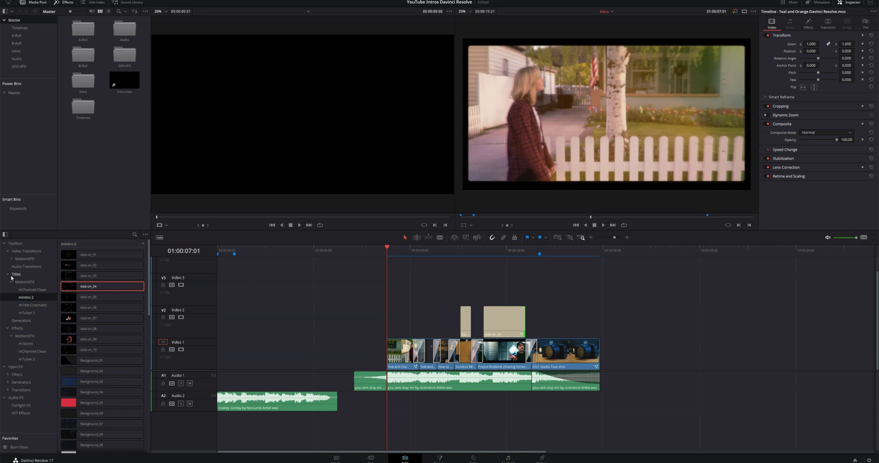
{"action": "left_click", "coordinate": [25, 292]}
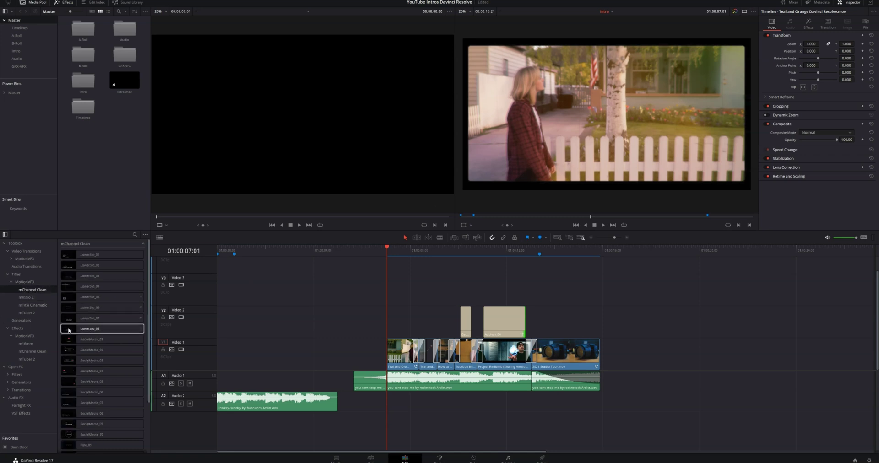
{"action": "scroll", "coordinate": [75, 352], "scroll_direction": "down", "scroll_amount": 1}
{"action": "scroll", "coordinate": [75, 352], "scroll_direction": "down", "scroll_amount": 1}
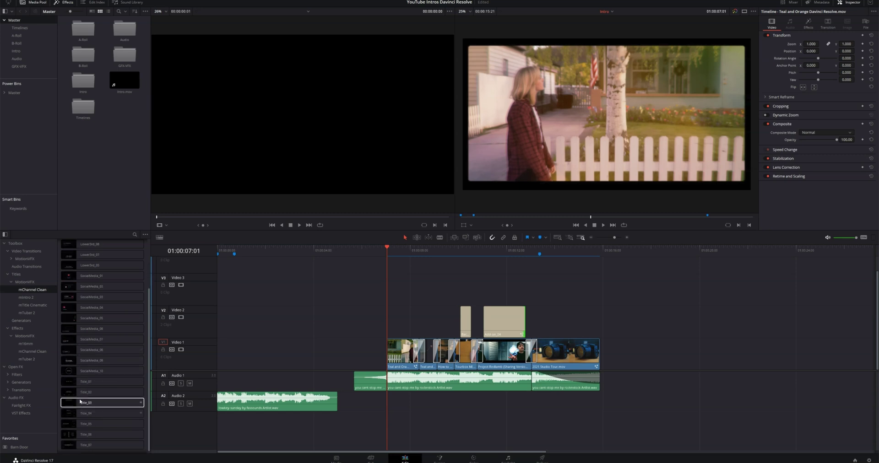
{"action": "mouse_move", "coordinate": [80, 385]}
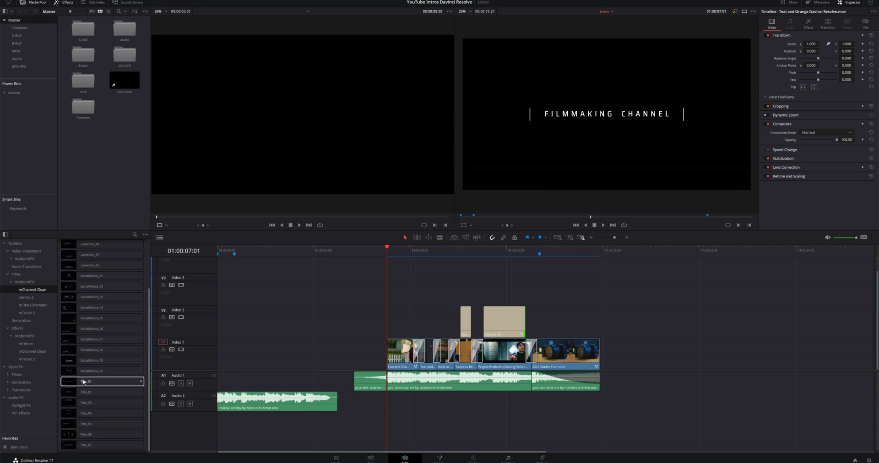
{"action": "left_click_drag", "start_coordinate": [73, 381], "coordinate": [386, 278]}
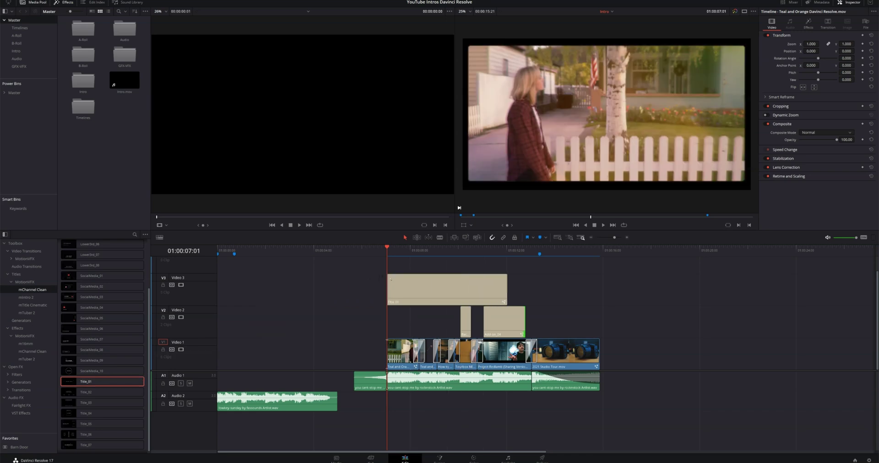
Replace Title_01's main text with the channel owner's full name and raise the text scale to about 0.11.
{"action": "left_click", "coordinate": [448, 250]}
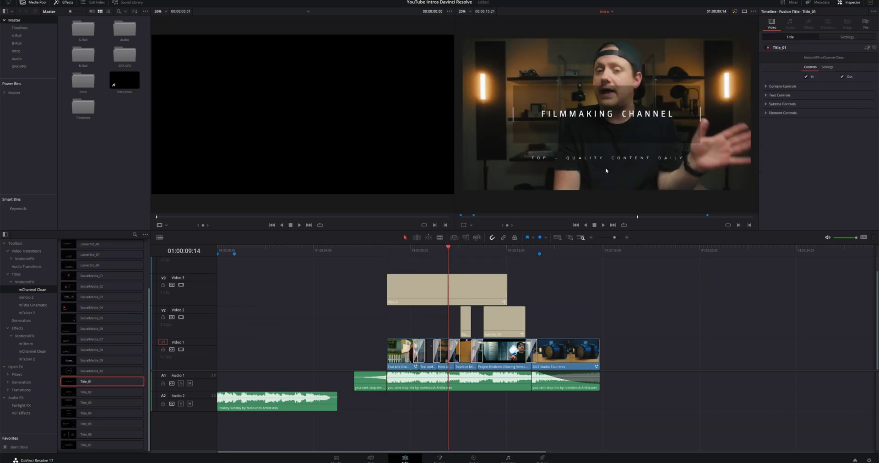
{"action": "left_click", "coordinate": [766, 96]}
{"action": "left_click_drag", "start_coordinate": [810, 106], "coordinate": [762, 102]}
{"action": "key", "text": "BackSpace"}
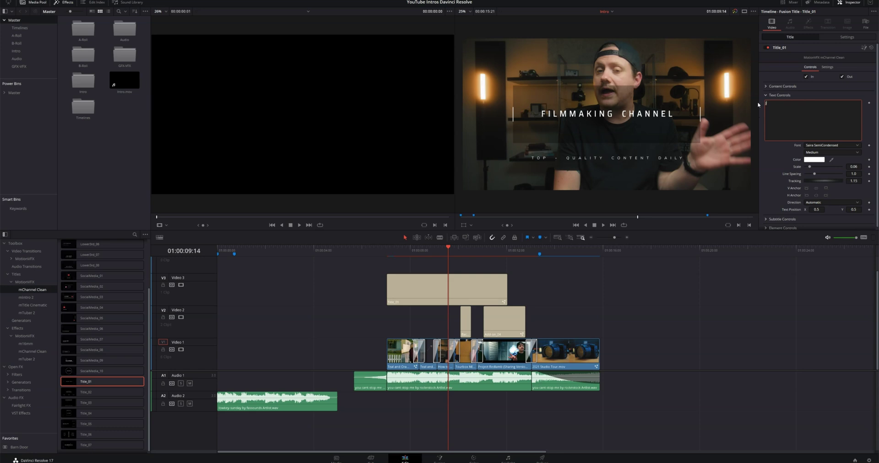
{"action": "type", "text": "JAY LIPPMA"}
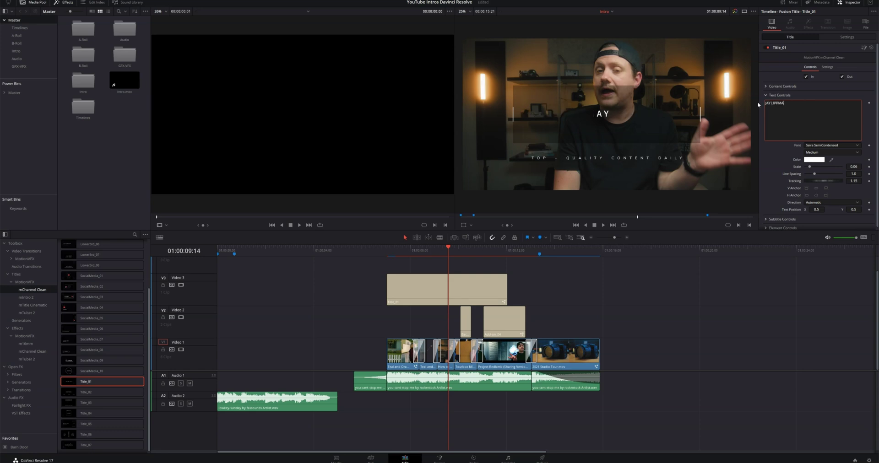
{"action": "type", "text": "N"}
{"action": "left_click", "coordinate": [853, 166]}
{"action": "left_click_drag", "start_coordinate": [852, 166], "coordinate": [878, 166]}
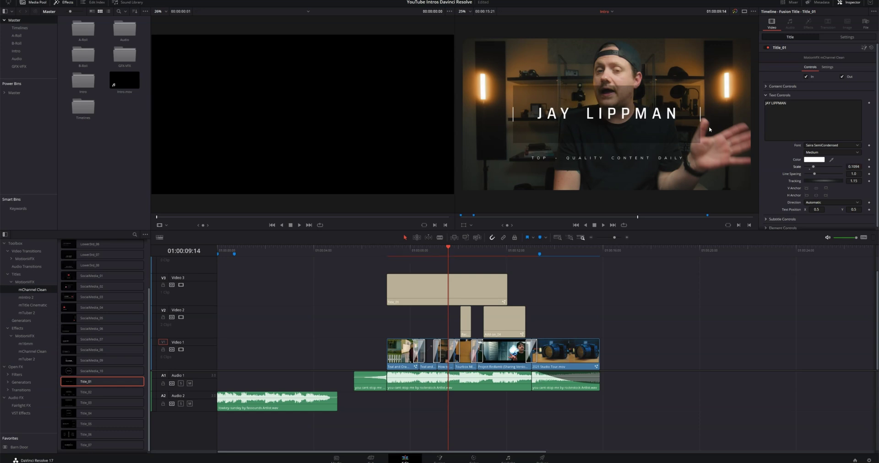
Clear the subtitle text of Title_01 so that only the main text line is shown.
{"action": "left_click", "coordinate": [765, 219]}
{"action": "scroll", "coordinate": [802, 181], "scroll_direction": "down", "scroll_amount": 2}
{"action": "left_click_drag", "start_coordinate": [817, 194], "coordinate": [762, 192]}
{"action": "key", "text": "BackSpace"}
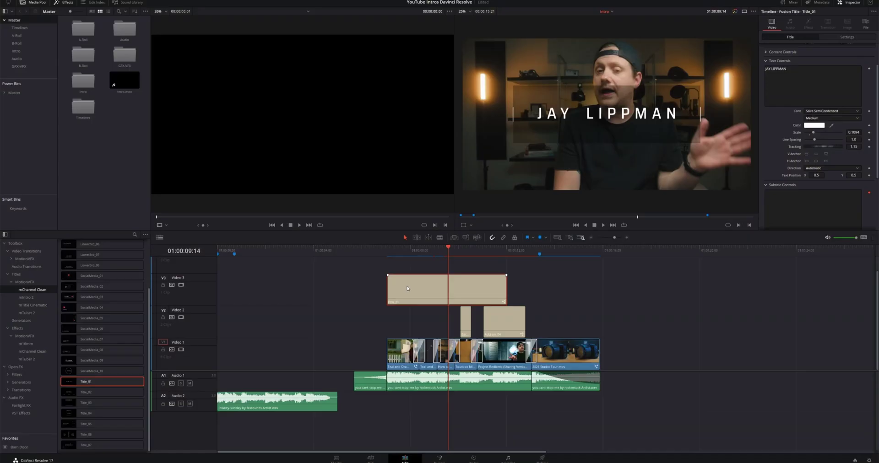
Set up Render in Place for the Title_01 clip as QuickTime with the DNxHR codec and type DNxHR 444 10-bit.
{"action": "right_click", "coordinate": [407, 288]}
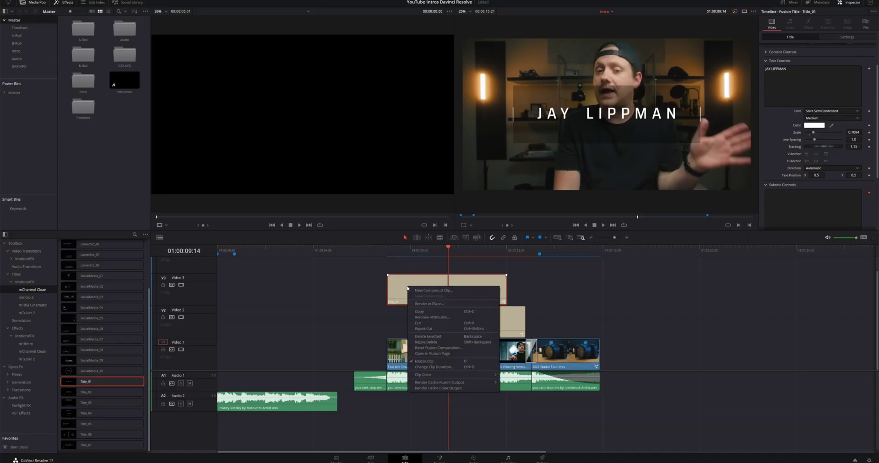
{"action": "left_click", "coordinate": [421, 303]}
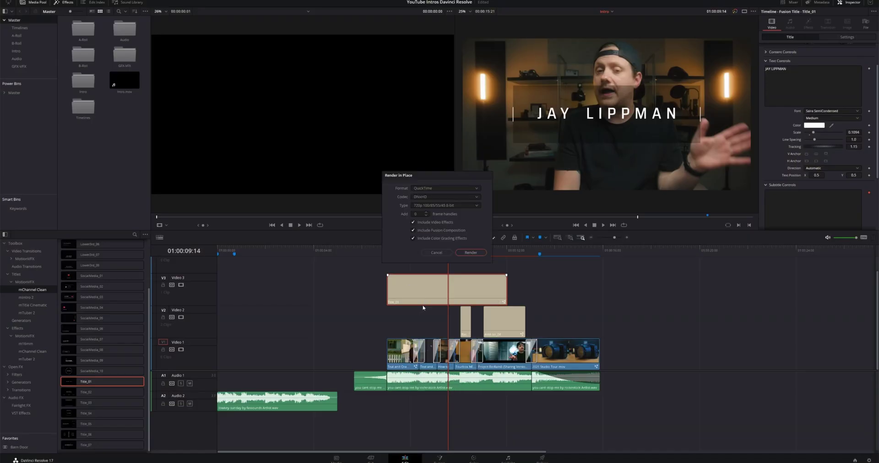
{"action": "left_click", "coordinate": [418, 198]}
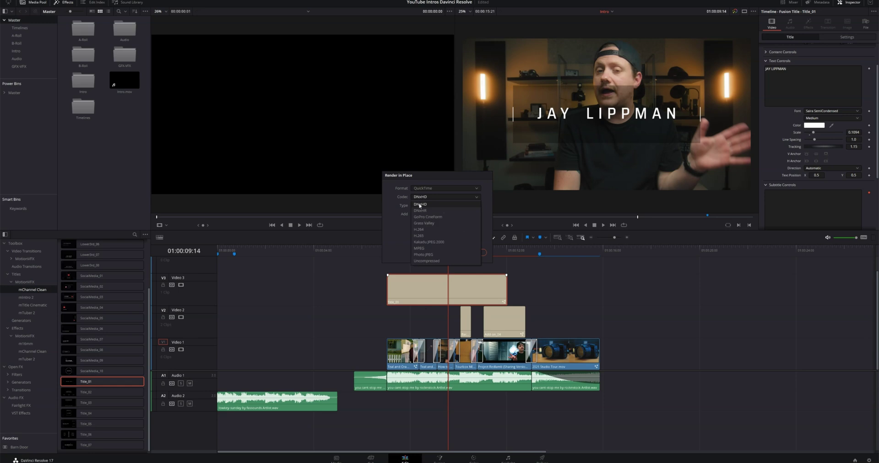
{"action": "left_click", "coordinate": [418, 204]}
{"action": "left_click", "coordinate": [418, 207]}
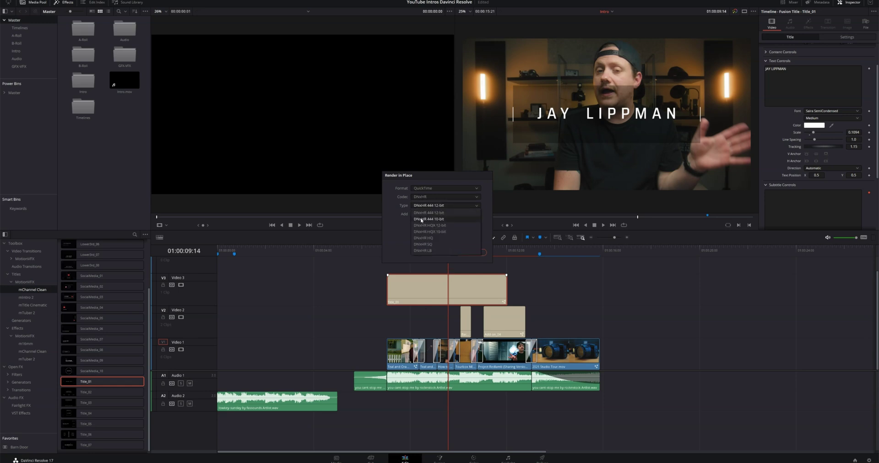
{"action": "left_click", "coordinate": [421, 219]}
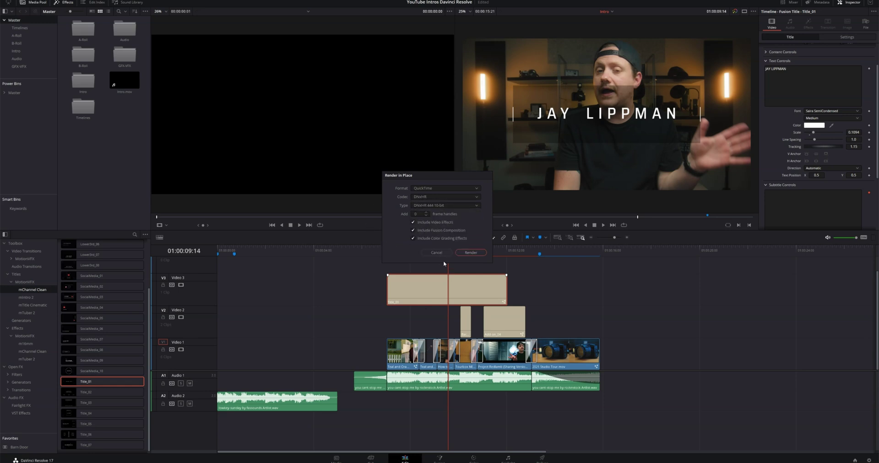
{"action": "key", "text": "Return"}
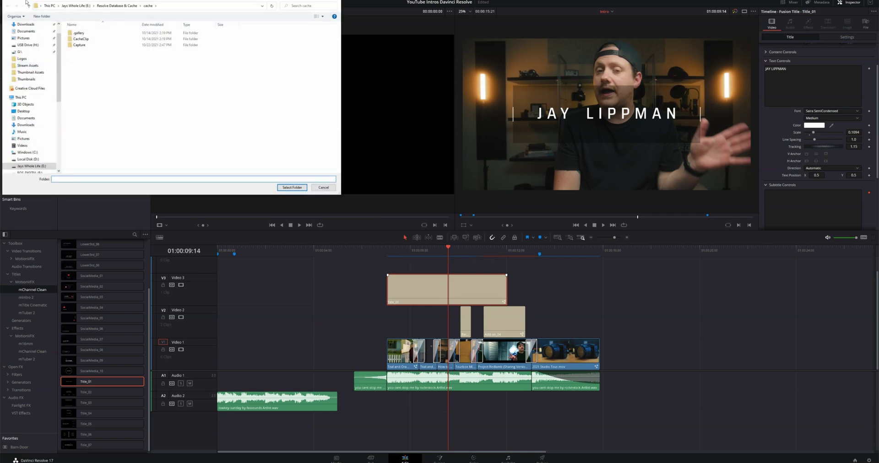
Render the title into the Intros in Davinci Resolve folder under In Progress > Videos on Local Disk (D:).
{"action": "left_click", "coordinate": [49, 6]}
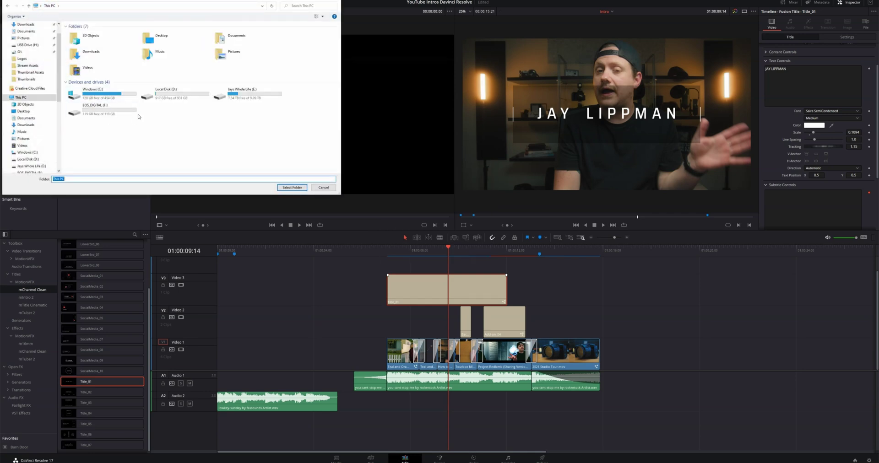
{"action": "left_click", "coordinate": [155, 100]}
{"action": "double_click", "coordinate": [155, 97]}
{"action": "double_click", "coordinate": [79, 37]}
{"action": "double_click", "coordinate": [78, 36]}
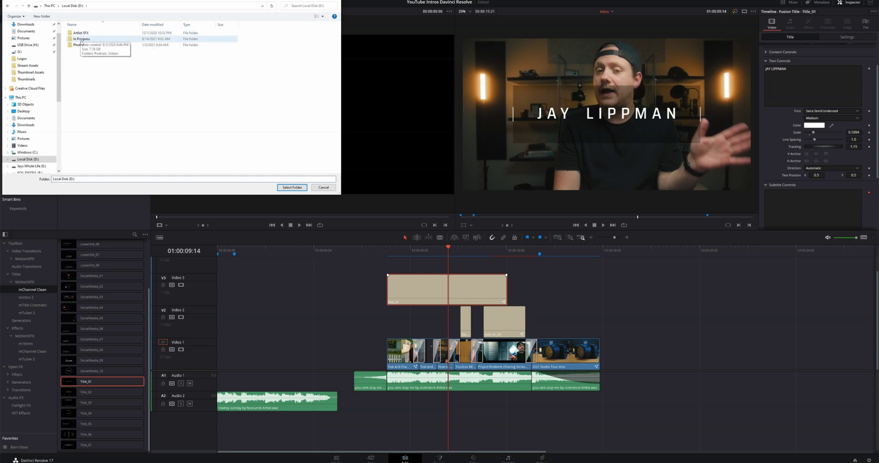
{"action": "double_click", "coordinate": [78, 35]}
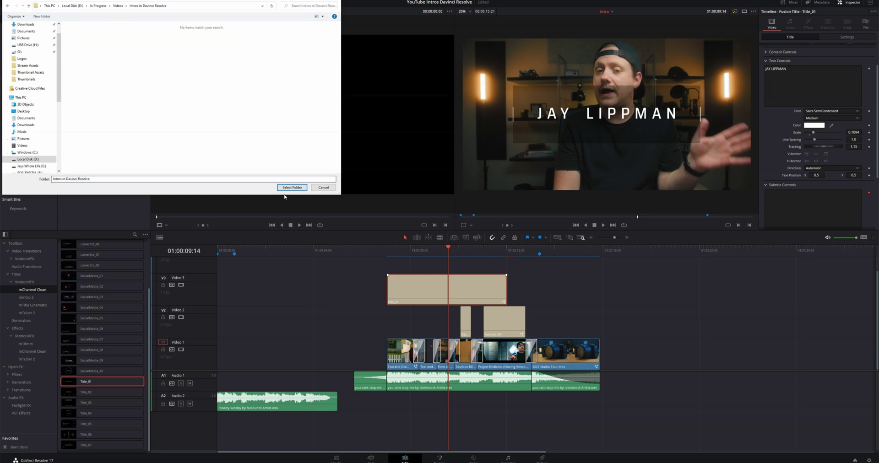
{"action": "key", "text": "Return"}
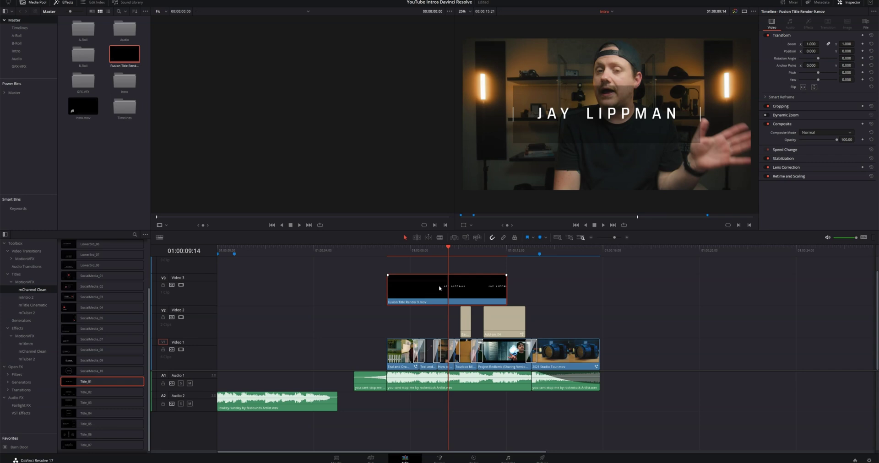
Speed up the rendered title on Video 3 with retime controls so it ends where the first clip ends.
{"action": "key", "text": "ctrl+r"}
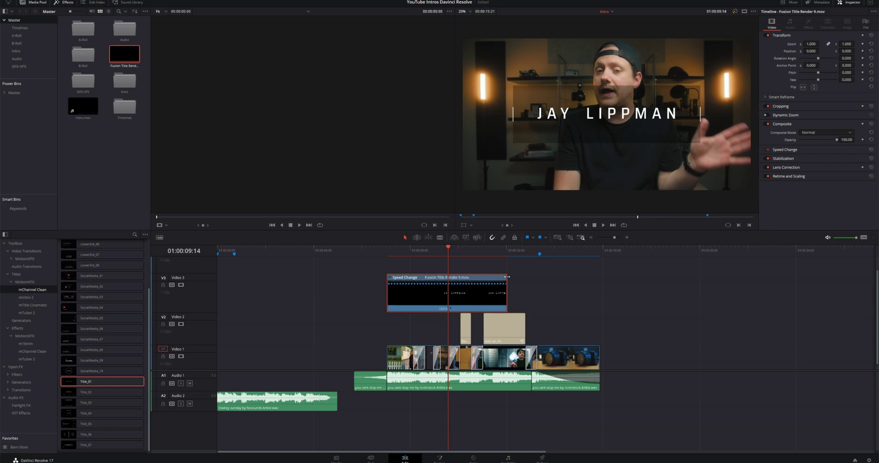
{"action": "left_click_drag", "start_coordinate": [506, 276], "coordinate": [419, 266]}
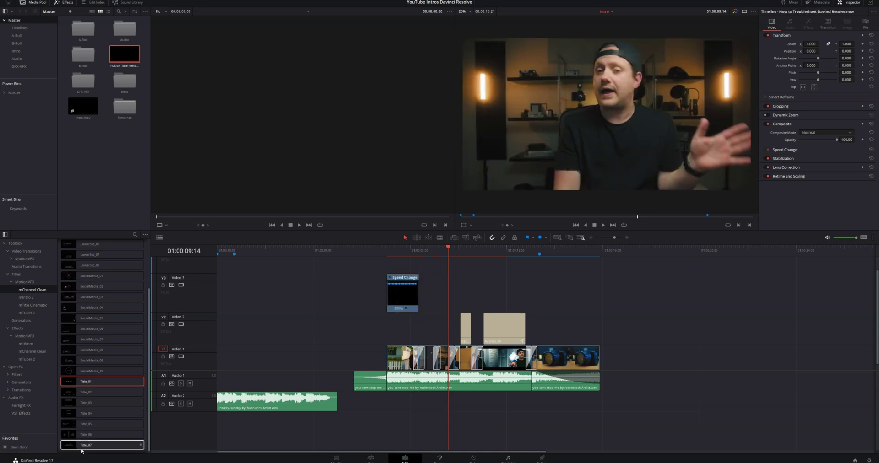
Add the mChannel Clean Title_07 title directly after the rendered title on Video 3 and trim it to end with the Background_01 title.
{"action": "left_click_drag", "start_coordinate": [85, 444], "coordinate": [421, 293]}
{"action": "left_click_drag", "start_coordinate": [537, 294], "coordinate": [471, 299]}
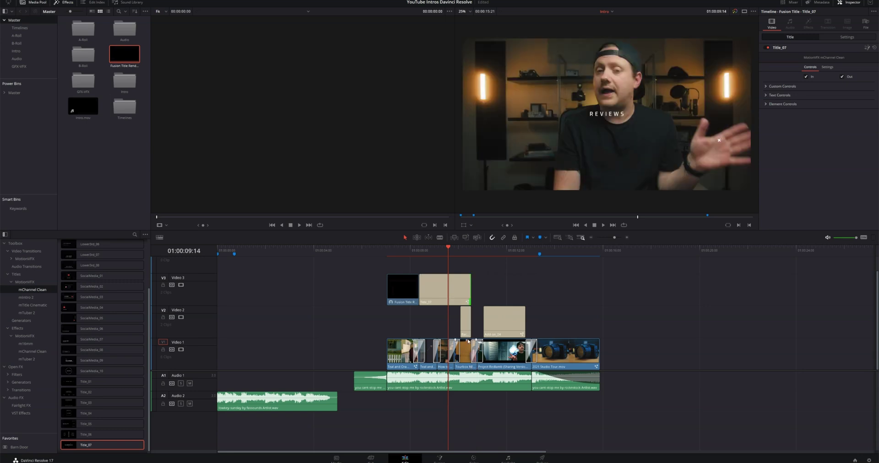
Change Title_07's three text lines to FILMMAKING, EDITING and GEAR, and return the playhead to the start of the Audio 1 music.
{"action": "left_click", "coordinate": [444, 289]}
{"action": "left_click", "coordinate": [441, 248]}
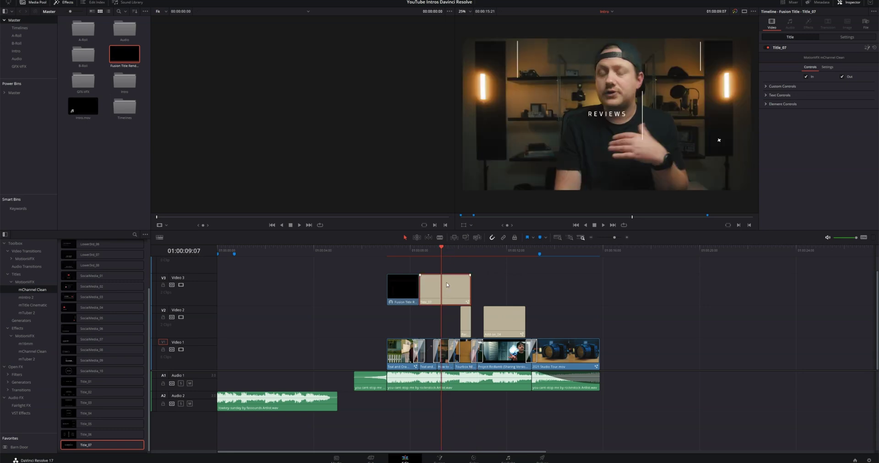
{"action": "left_click", "coordinate": [765, 95]}
{"action": "left_click_drag", "start_coordinate": [783, 103], "coordinate": [750, 105]}
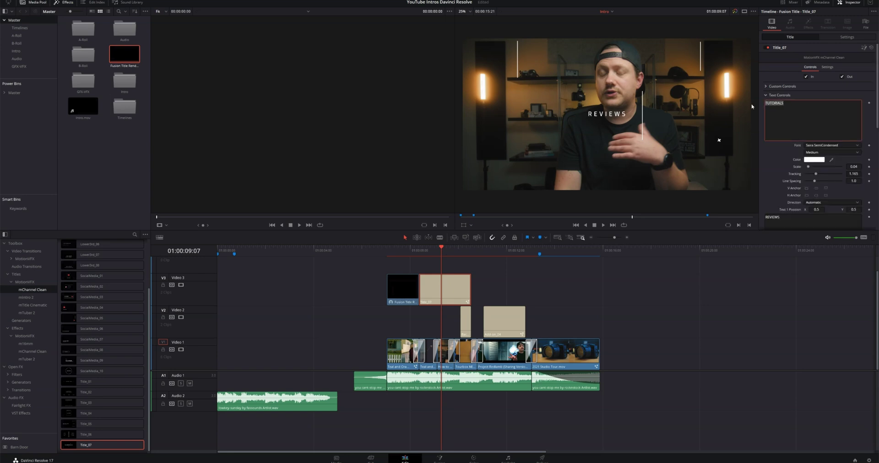
{"action": "type", "text": "FILMMAKING"}
{"action": "scroll", "coordinate": [818, 168], "scroll_direction": "down", "scroll_amount": 1}
{"action": "double_click", "coordinate": [772, 217]}
{"action": "type", "text": "EDITING"}
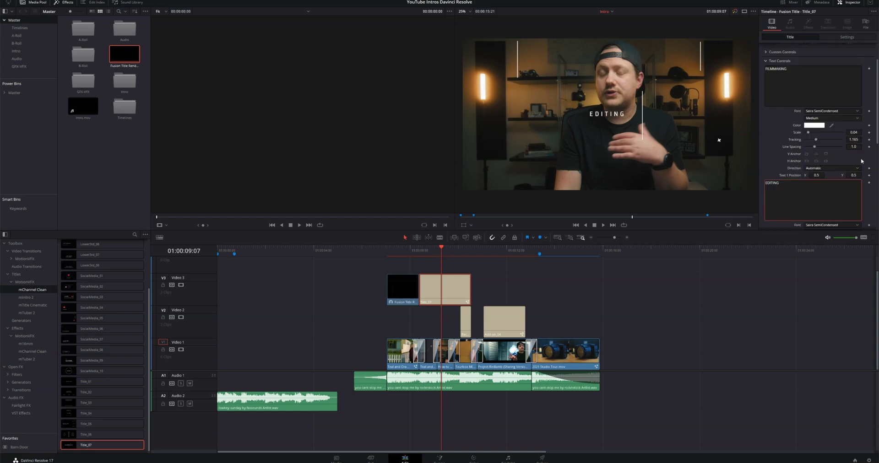
{"action": "scroll", "coordinate": [861, 161], "scroll_direction": "down", "scroll_amount": 3}
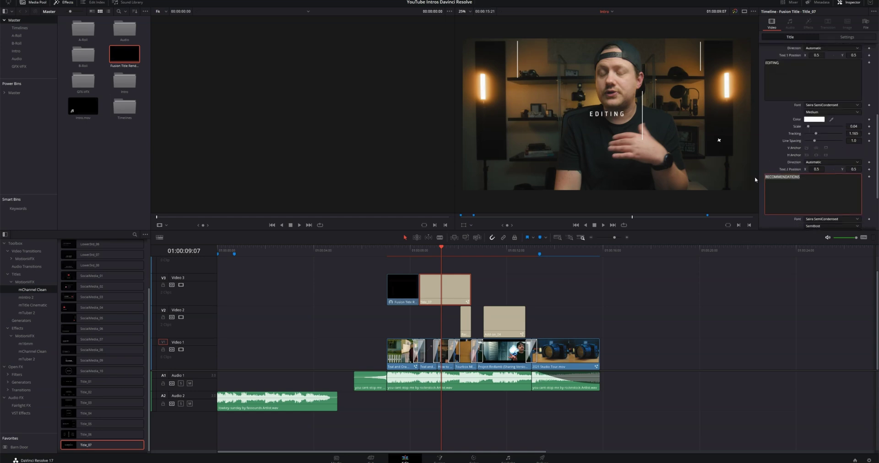
{"action": "left_click_drag", "start_coordinate": [787, 177], "coordinate": [754, 180]}
{"action": "type", "text": "GEAR"}
{"action": "left_click", "coordinate": [354, 250]}
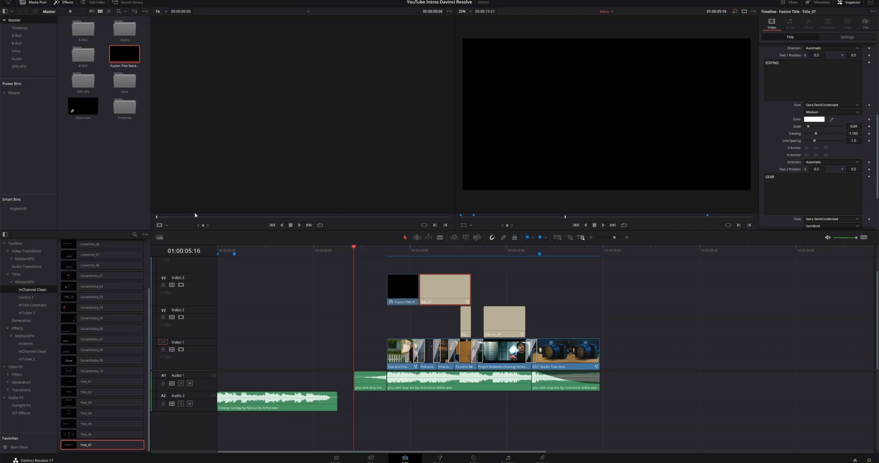
Add the mIntro 2 title mIntro2_03 on Video 1 at the timeline start above the Audio 2 music and preview its logo animation.
{"action": "left_click", "coordinate": [32, 298]}
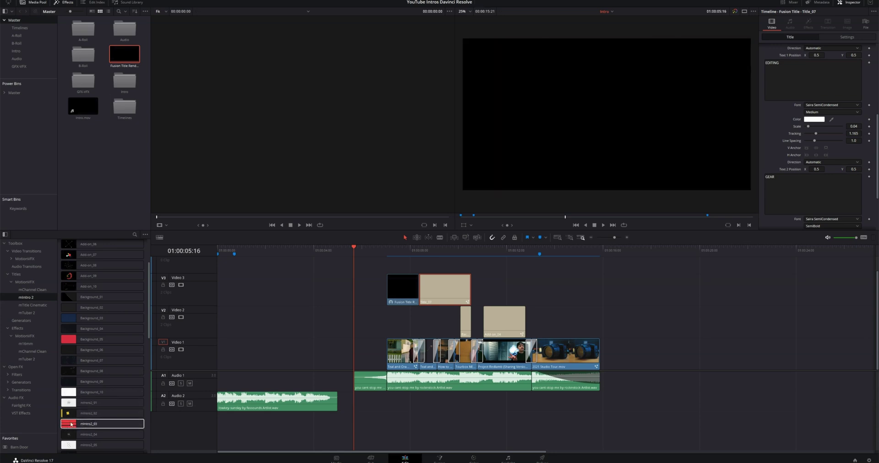
{"action": "left_click_drag", "start_coordinate": [70, 424], "coordinate": [219, 368]}
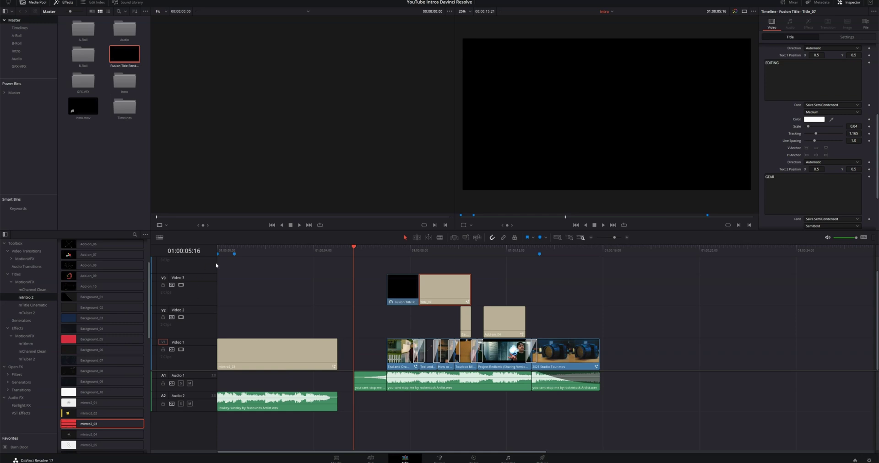
{"action": "left_click", "coordinate": [265, 250]}
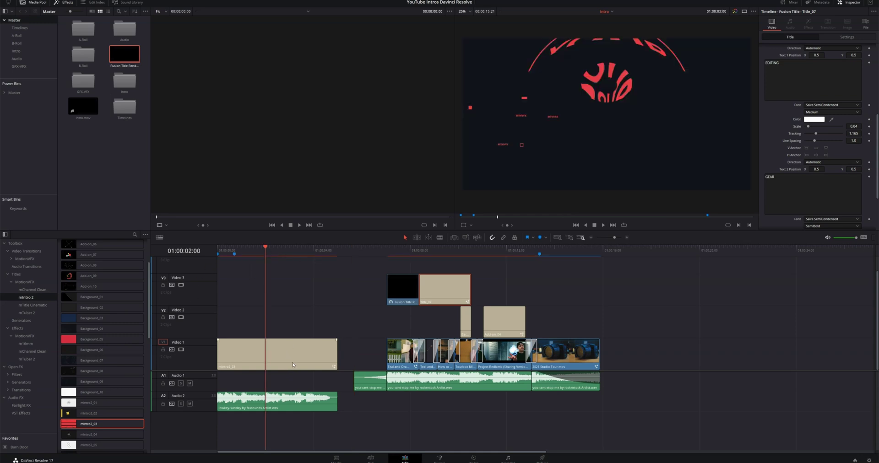
{"action": "left_click", "coordinate": [273, 250]}
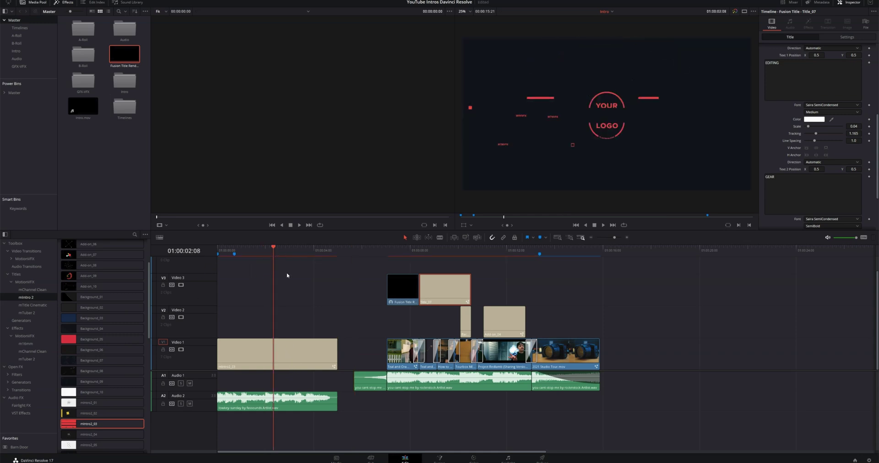
{"action": "left_click", "coordinate": [234, 250]}
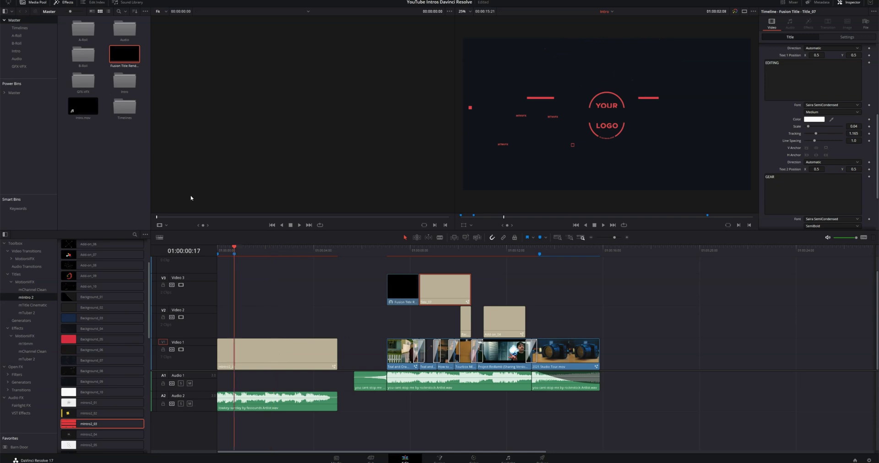
Set Overlay Color 1 of the mIntro2_03 title on Video 1 to the saved custom yellow #ffd900.
{"action": "left_click", "coordinate": [247, 251]}
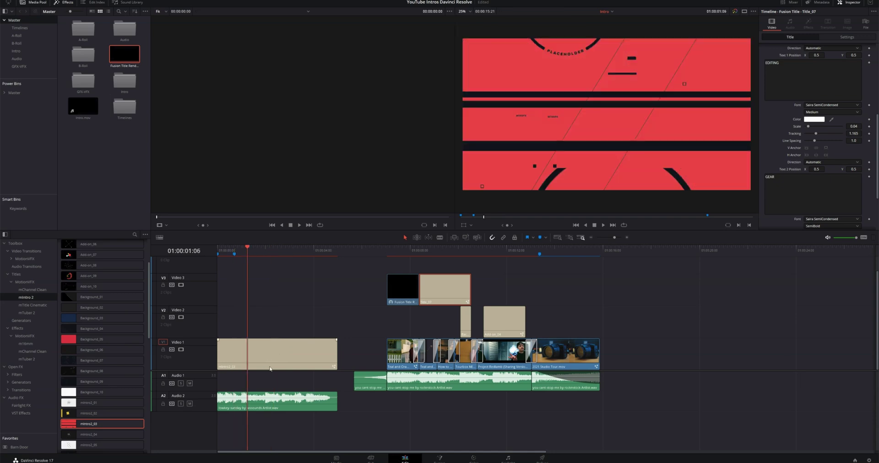
{"action": "left_click", "coordinate": [270, 354]}
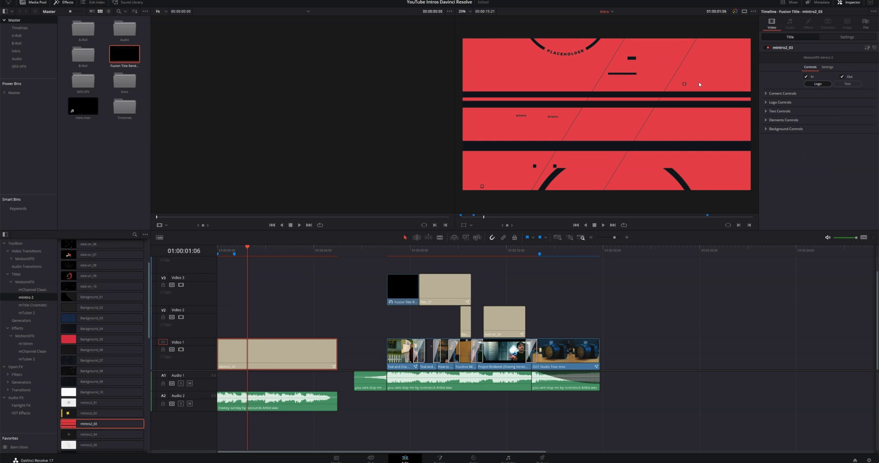
{"action": "left_click", "coordinate": [765, 94]}
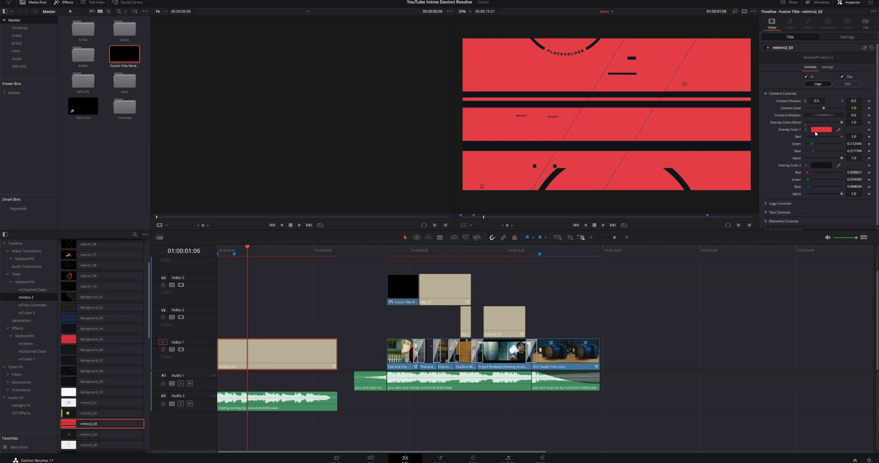
{"action": "left_click", "coordinate": [819, 131]}
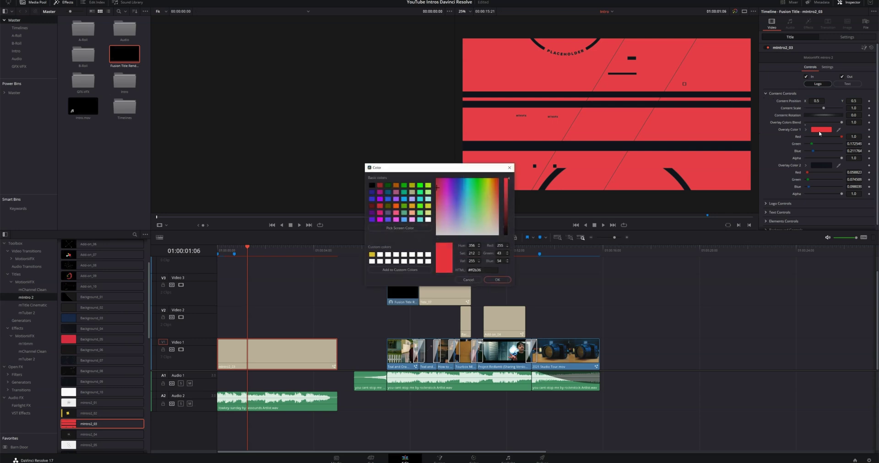
{"action": "left_click", "coordinate": [372, 255]}
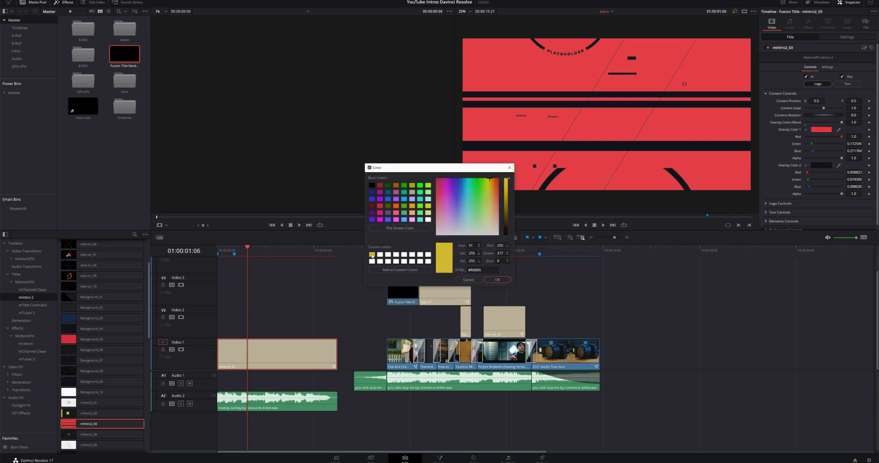
{"action": "left_click", "coordinate": [496, 279]}
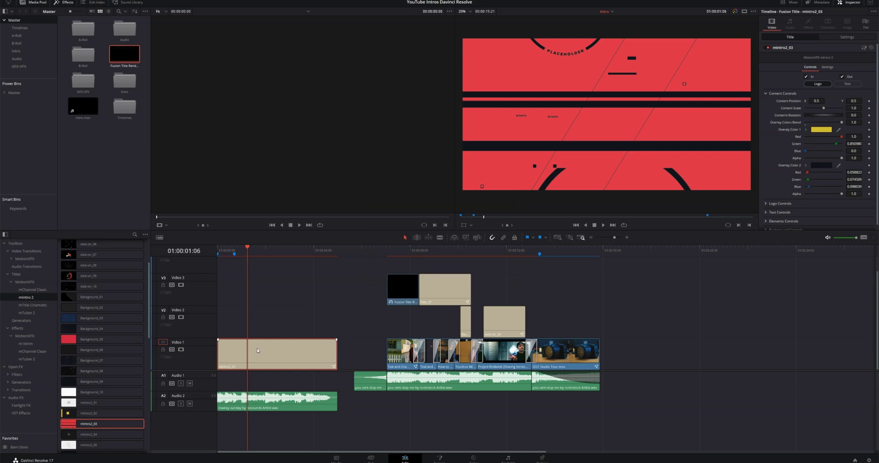
Load Black Circle.png from the Logos folder as the mIntro2_03 title's logo.
{"action": "left_click", "coordinate": [766, 204]}
{"action": "scroll", "coordinate": [805, 193], "scroll_direction": "down", "scroll_amount": 2}
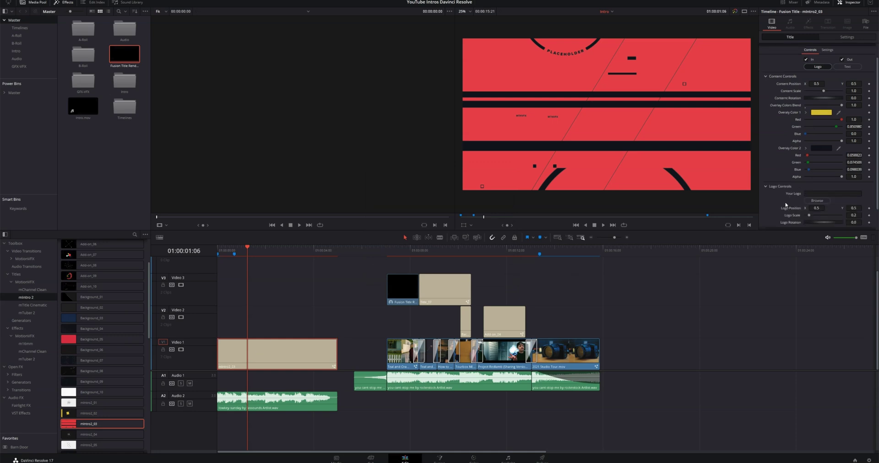
{"action": "left_click", "coordinate": [816, 184]}
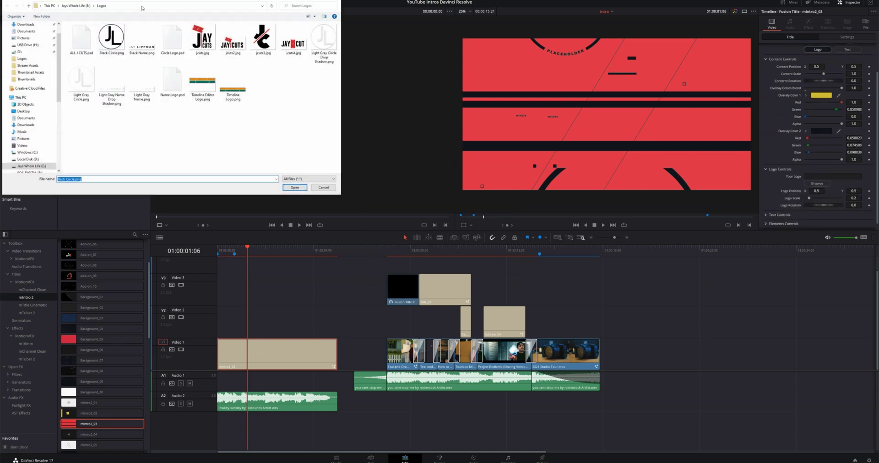
{"action": "double_click", "coordinate": [115, 41]}
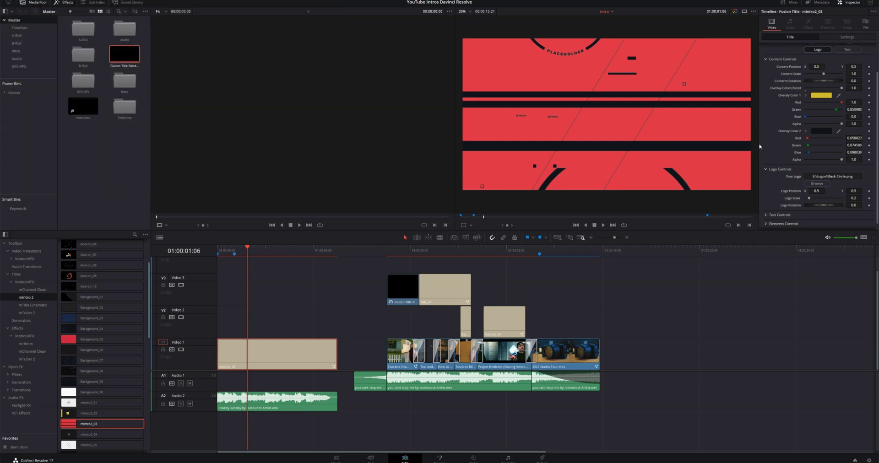
Replace the mIntro 2 placeholder in the title's text controls with the channel owner's full name.
{"action": "left_click", "coordinate": [779, 215]}
{"action": "scroll", "coordinate": [774, 202], "scroll_direction": "down", "scroll_amount": 2}
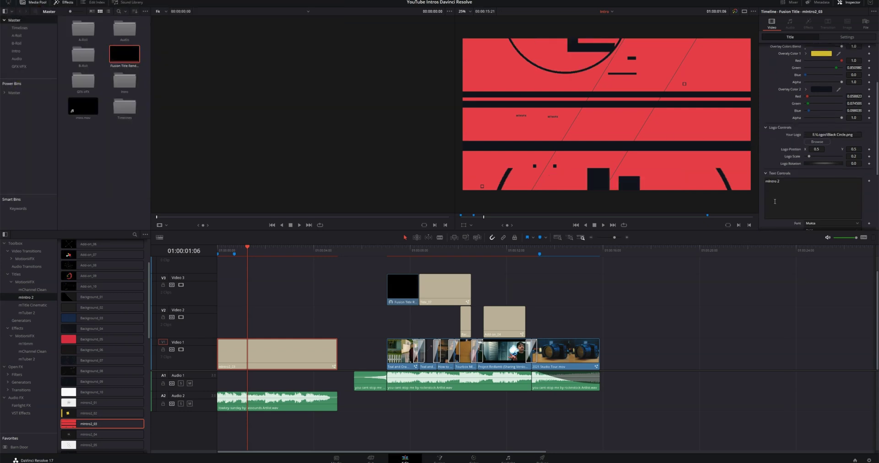
{"action": "triple_click", "coordinate": [782, 183]}
{"action": "key", "text": "BackSpace"}
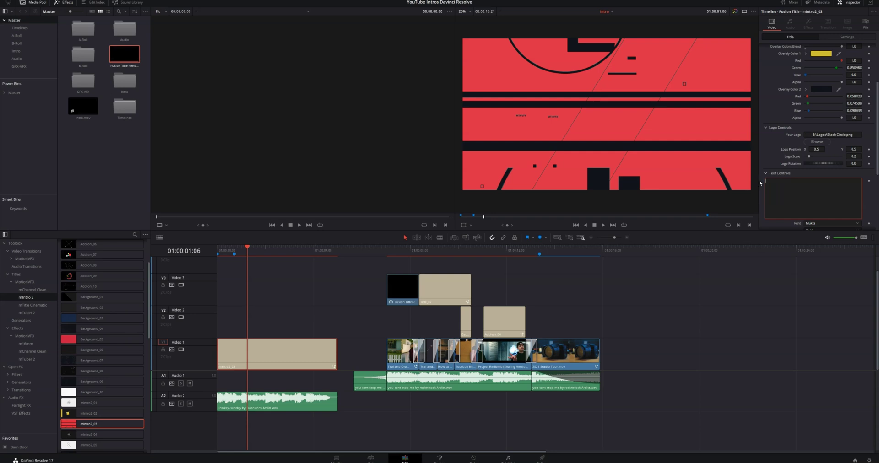
{"action": "type", "text": "JAY LIPPMAN"}
Change the title's MTNVFX elements text to FILMMAKING | EDITING | GEAR.
{"action": "scroll", "coordinate": [768, 192], "scroll_direction": "down", "scroll_amount": 5}
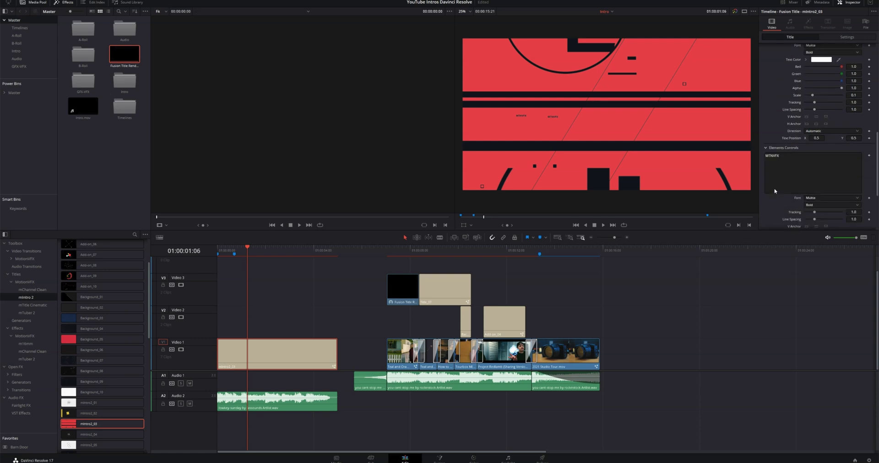
{"action": "double_click", "coordinate": [776, 154]}
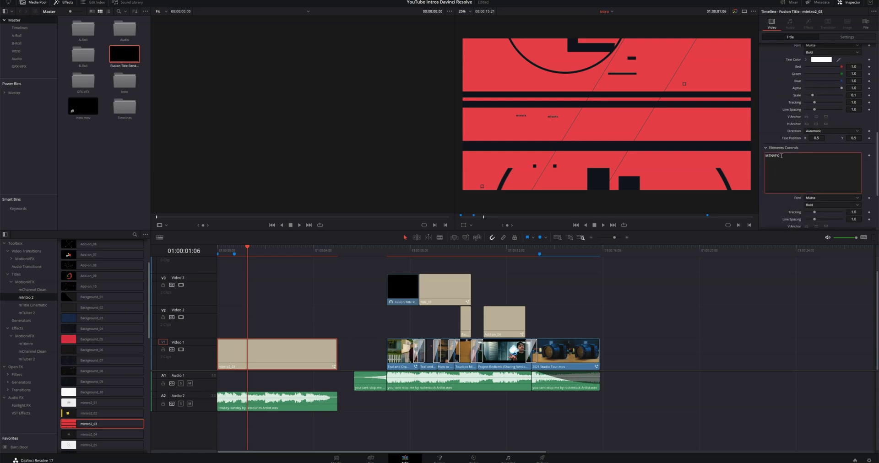
{"action": "key", "text": "BackSpace"}
{"action": "type", "text": "FILMMAKING | EDITING | GEAR"}
Set the title's Elements Color 1 to the saved custom yellow #ffd900.
{"action": "scroll", "coordinate": [761, 159], "scroll_direction": "down", "scroll_amount": 3}
{"action": "left_click", "coordinate": [821, 179]}
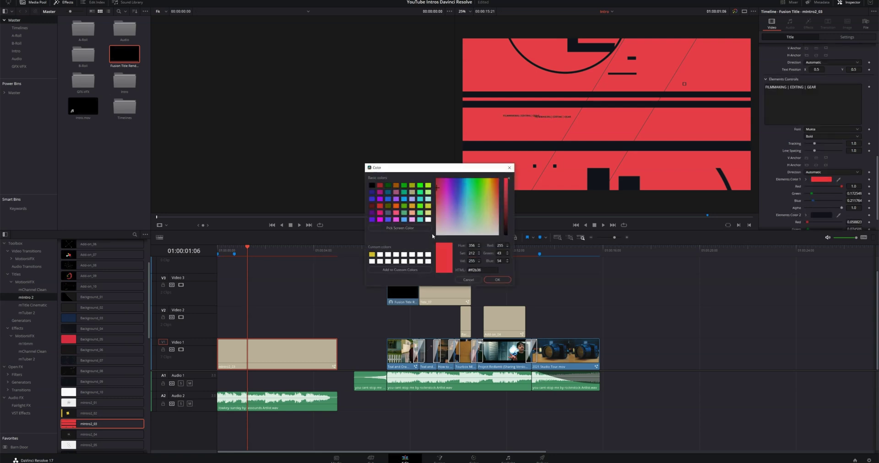
{"action": "left_click", "coordinate": [371, 254]}
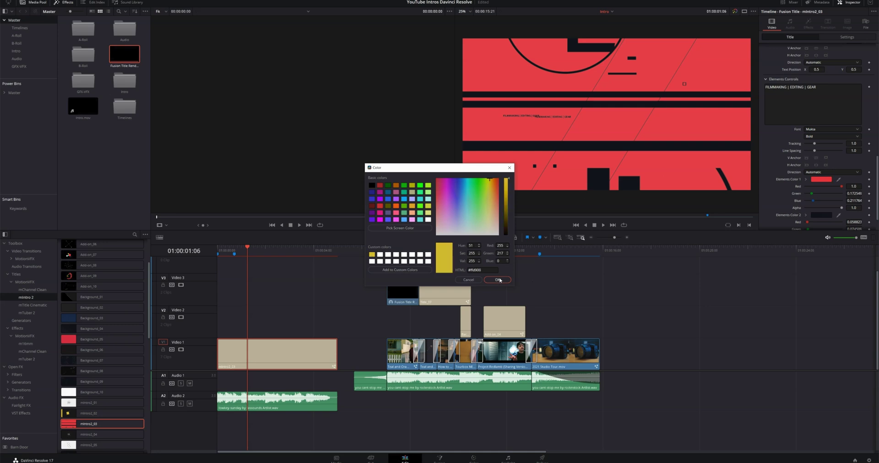
{"action": "left_click", "coordinate": [498, 279]}
Set the title's Background 01 Color to the custom yellow #ffd900 and return the playhead to the timeline start.
{"action": "scroll", "coordinate": [799, 186], "scroll_direction": "down", "scroll_amount": 4}
{"action": "left_click", "coordinate": [821, 164]}
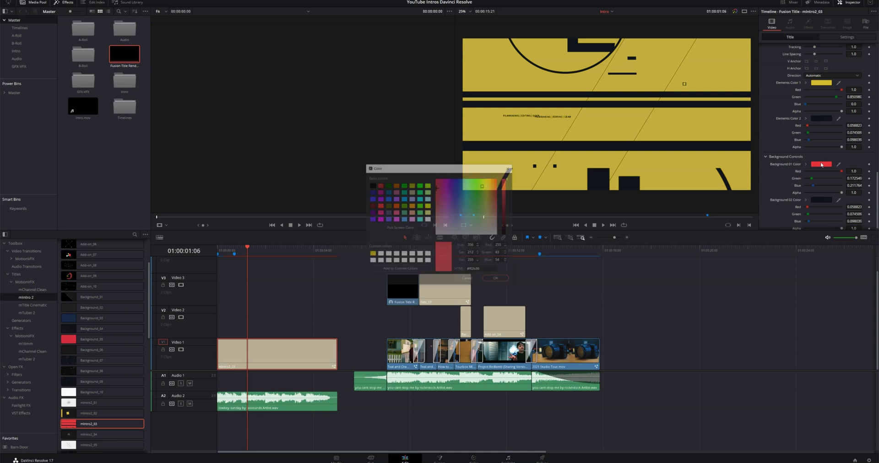
{"action": "left_click", "coordinate": [371, 255]}
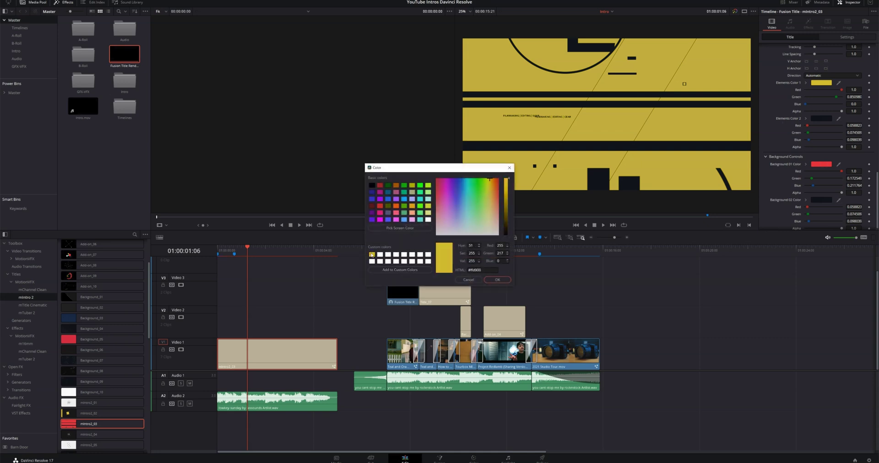
{"action": "left_click", "coordinate": [497, 279]}
{"action": "scroll", "coordinate": [791, 168], "scroll_direction": "down", "scroll_amount": 1}
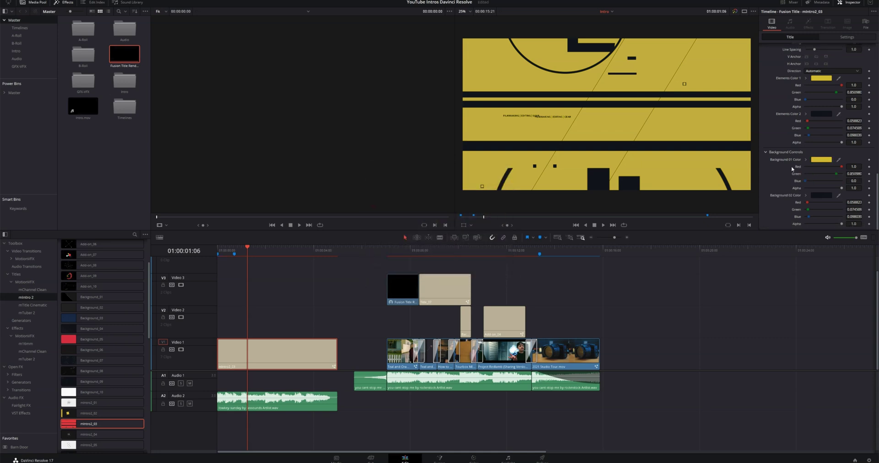
{"action": "scroll", "coordinate": [782, 172], "scroll_direction": "up", "scroll_amount": 5}
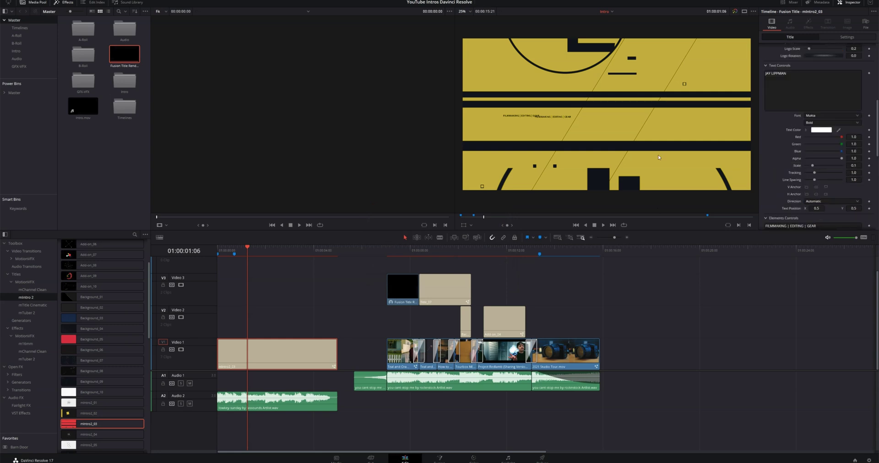
{"action": "left_click", "coordinate": [219, 250]}
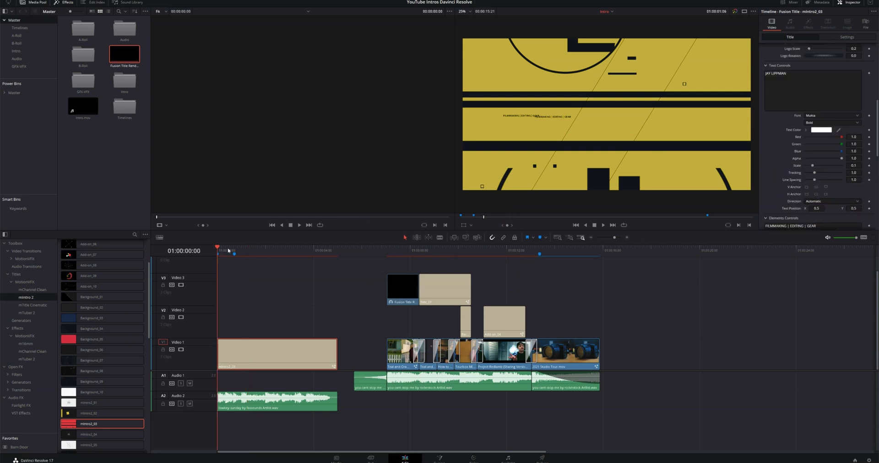